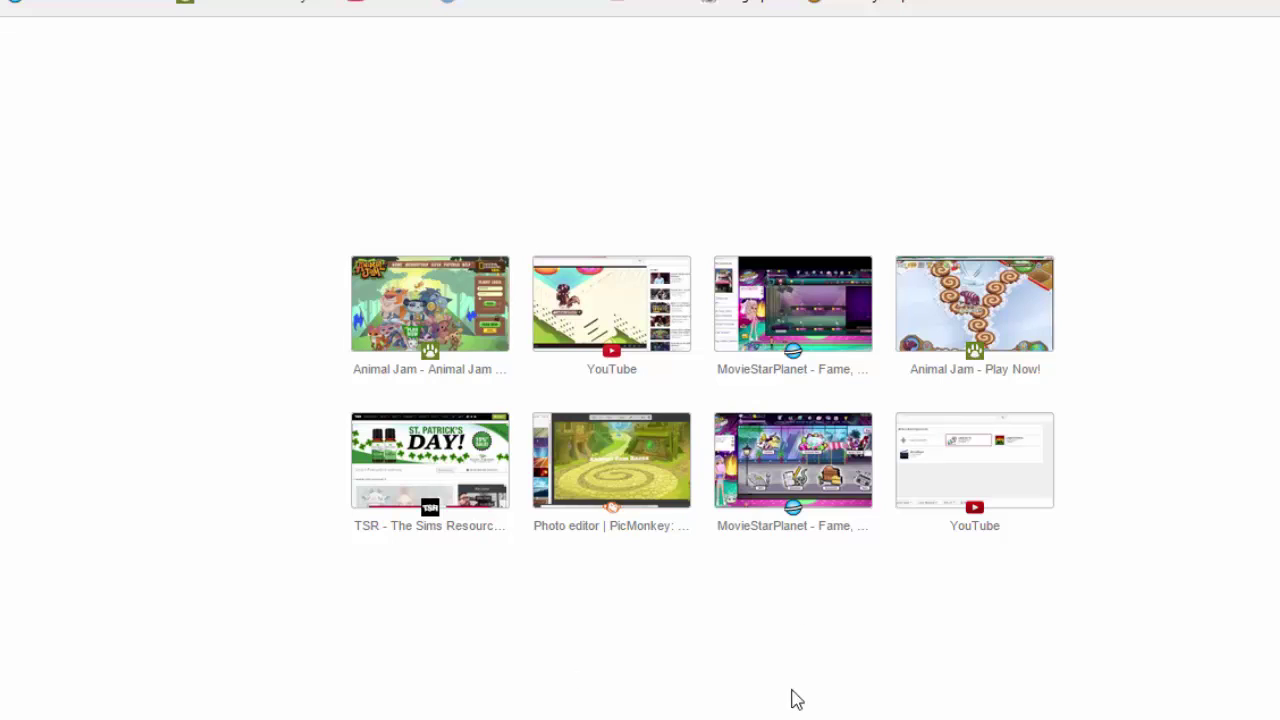
Search Bing for 'Thumbnails' and switch the results to Images.
text(Thumba)
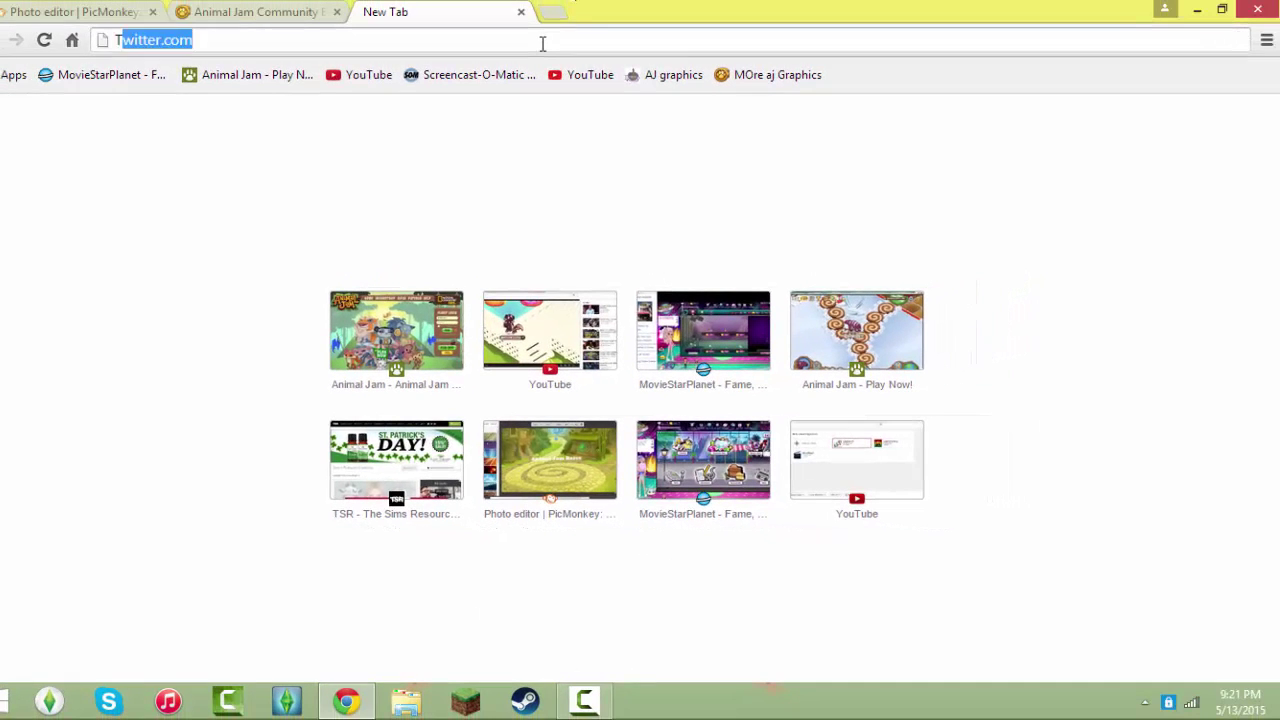
key(BackSpace)
key(BackSpace)
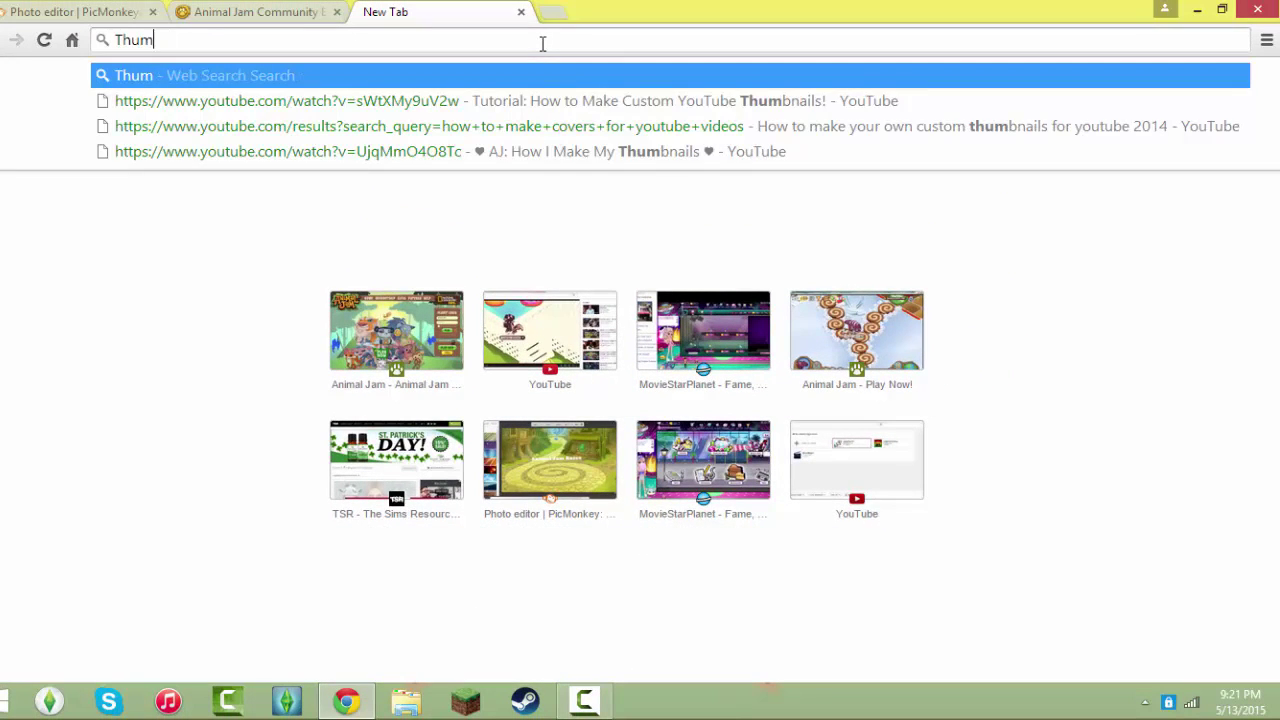
text(bnails)
key(Return)
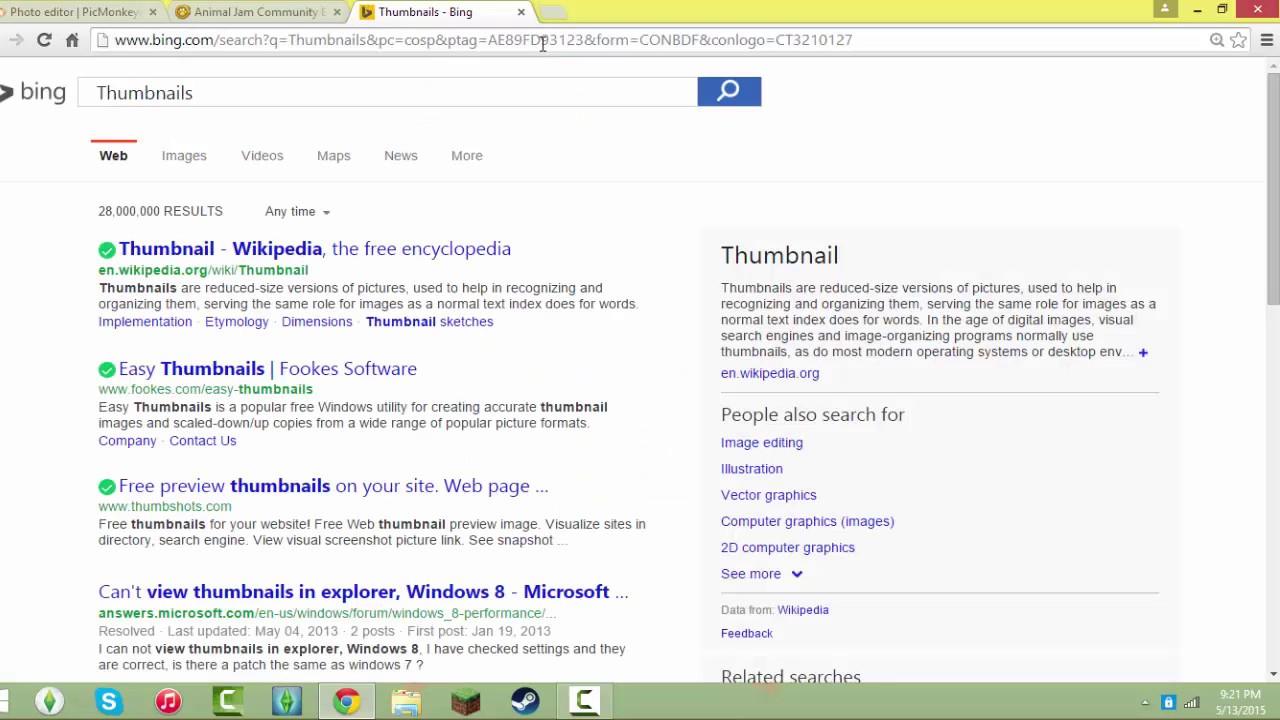
click(185, 156)
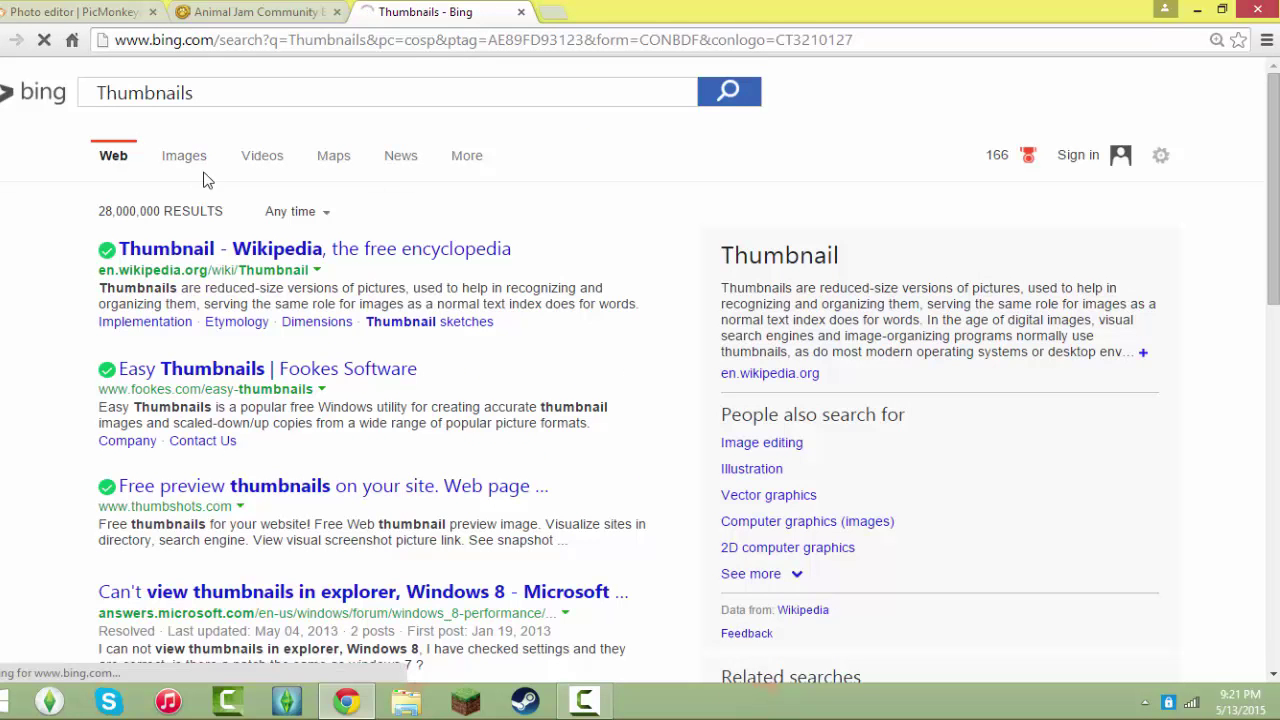
scroll(365, 435, down, 6)
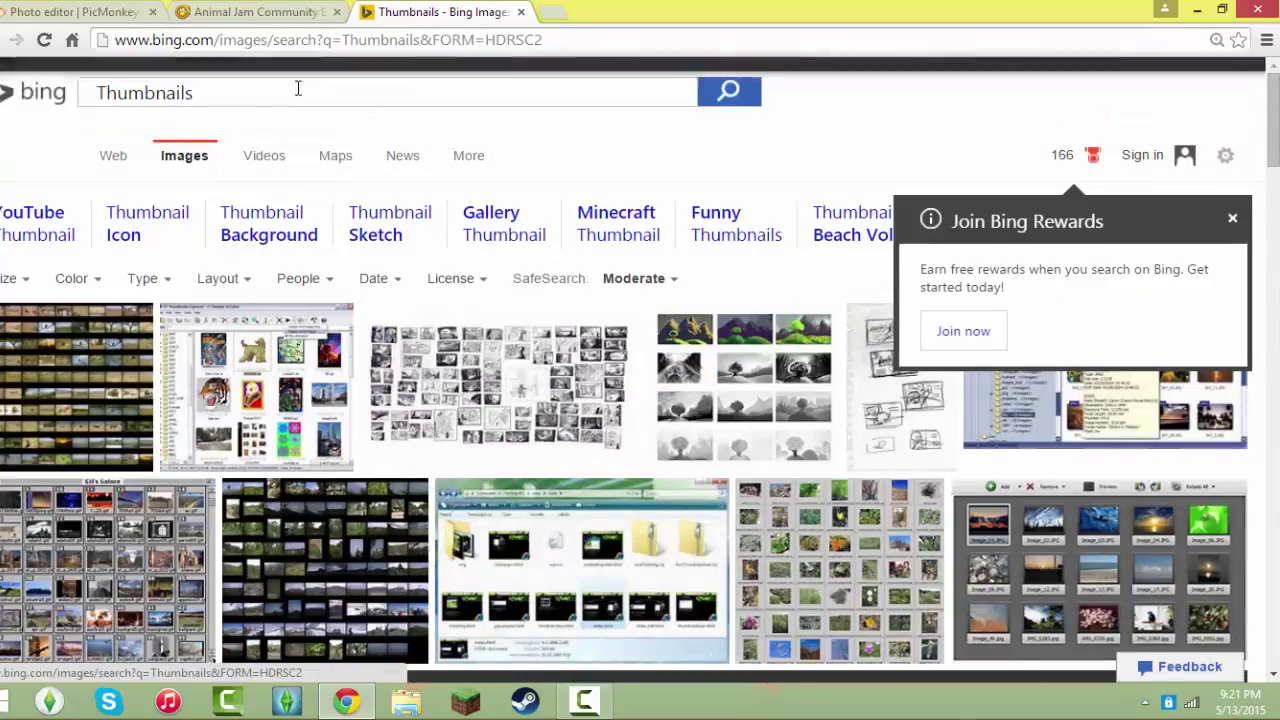
Refine the image search to 'Thumbnails Templates' and scroll through the template results.
click(251, 87)
text(Temp)
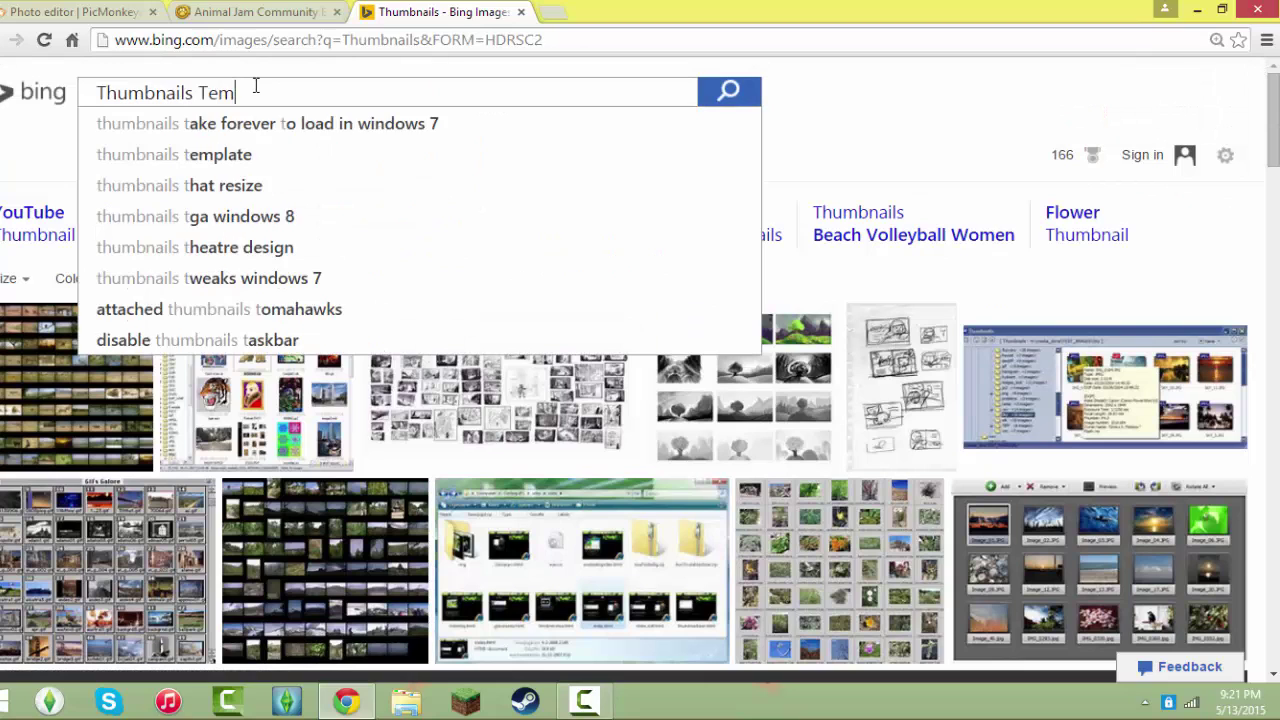
key(BackSpace)
key(BackSpace)
text(lates)
key(Return)
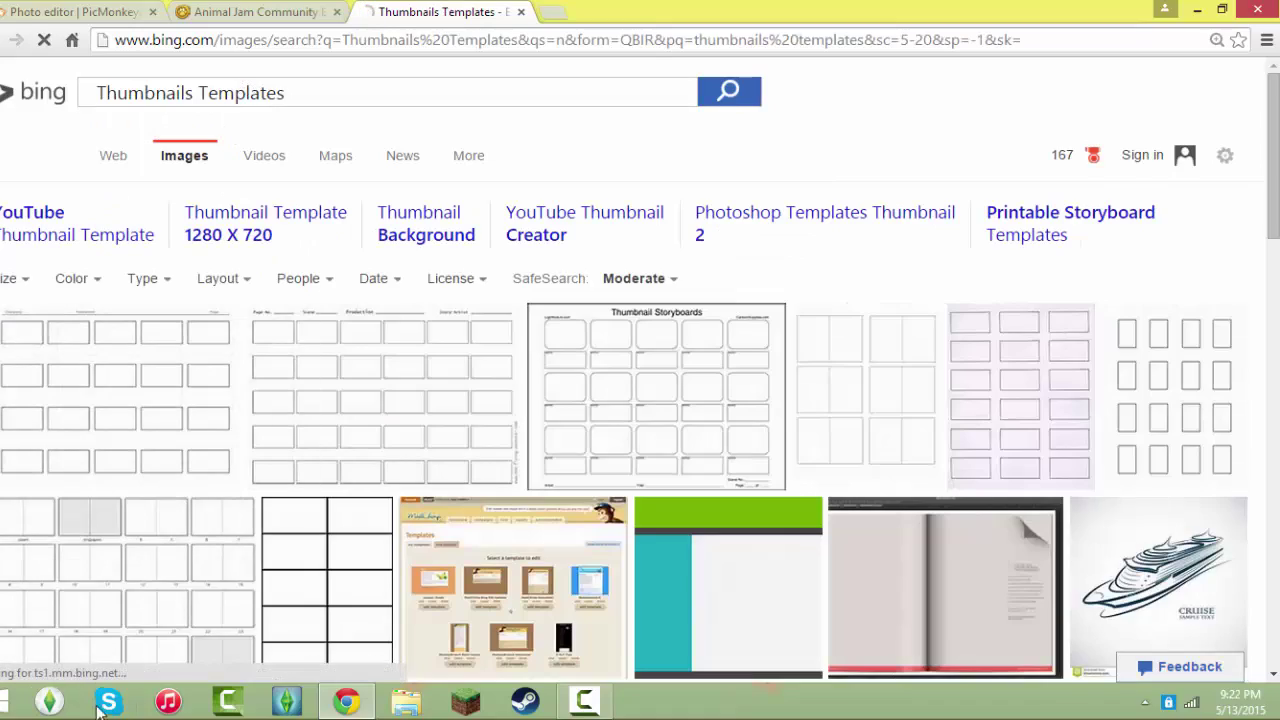
scroll(450, 375, down, 15)
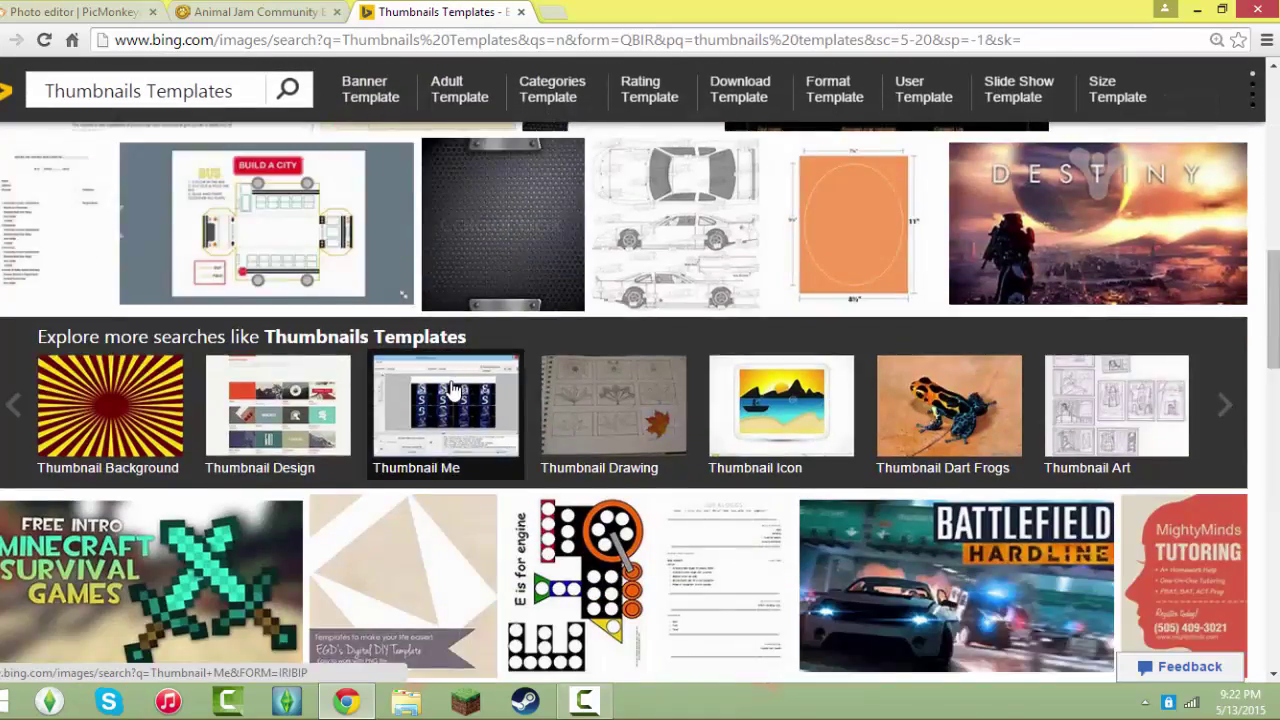
scroll(330, 372, down, 5)
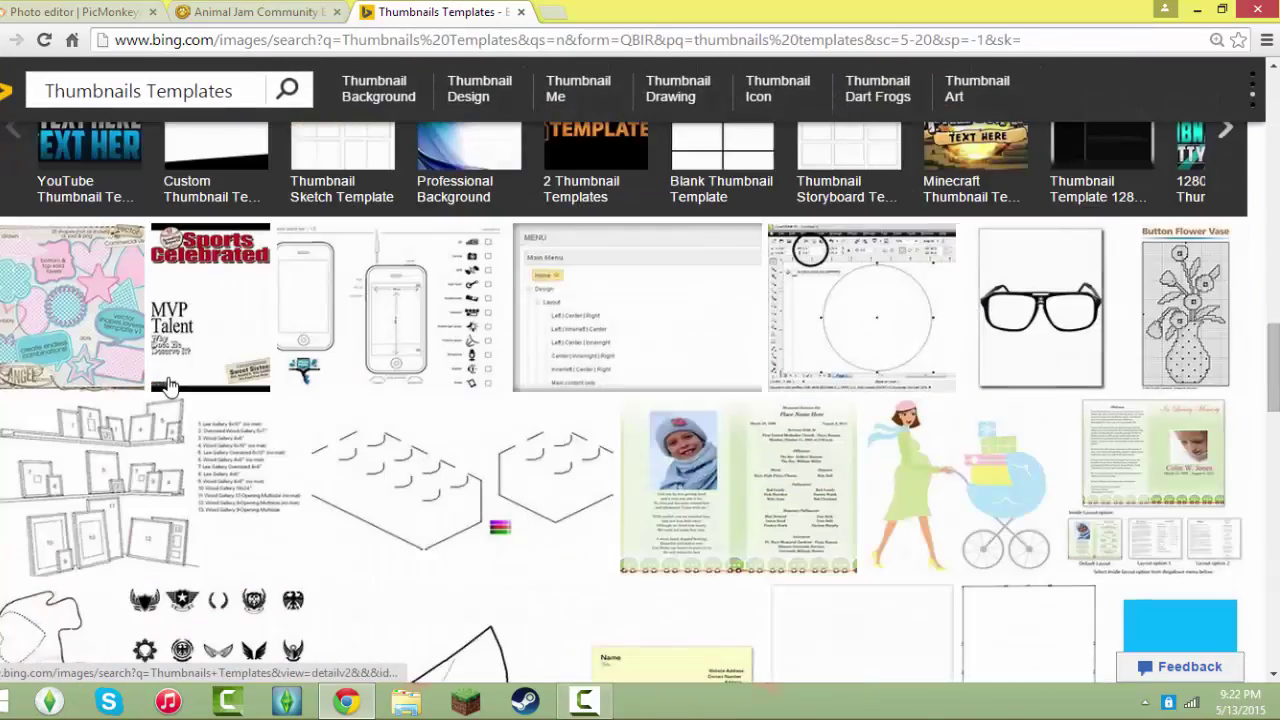
scroll(163, 400, down, 5)
scroll(163, 400, down, 20)
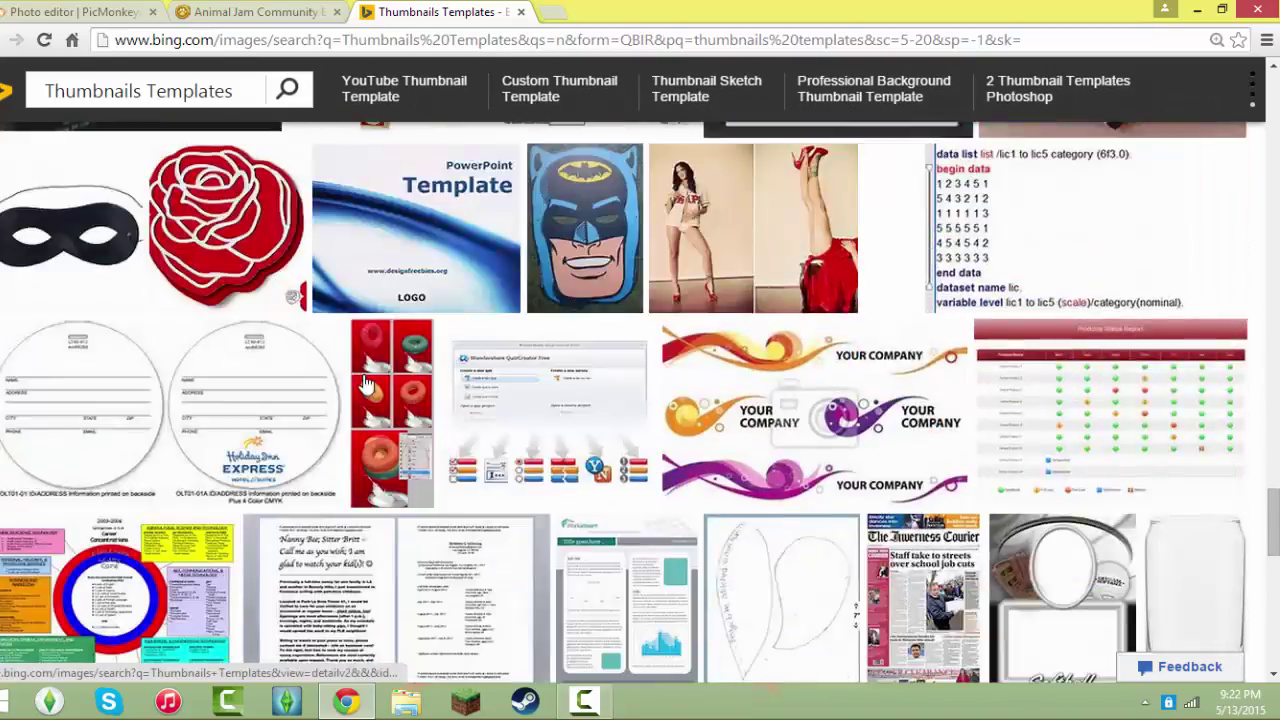
scroll(365, 383, down, 3)
scroll(365, 383, up, 15)
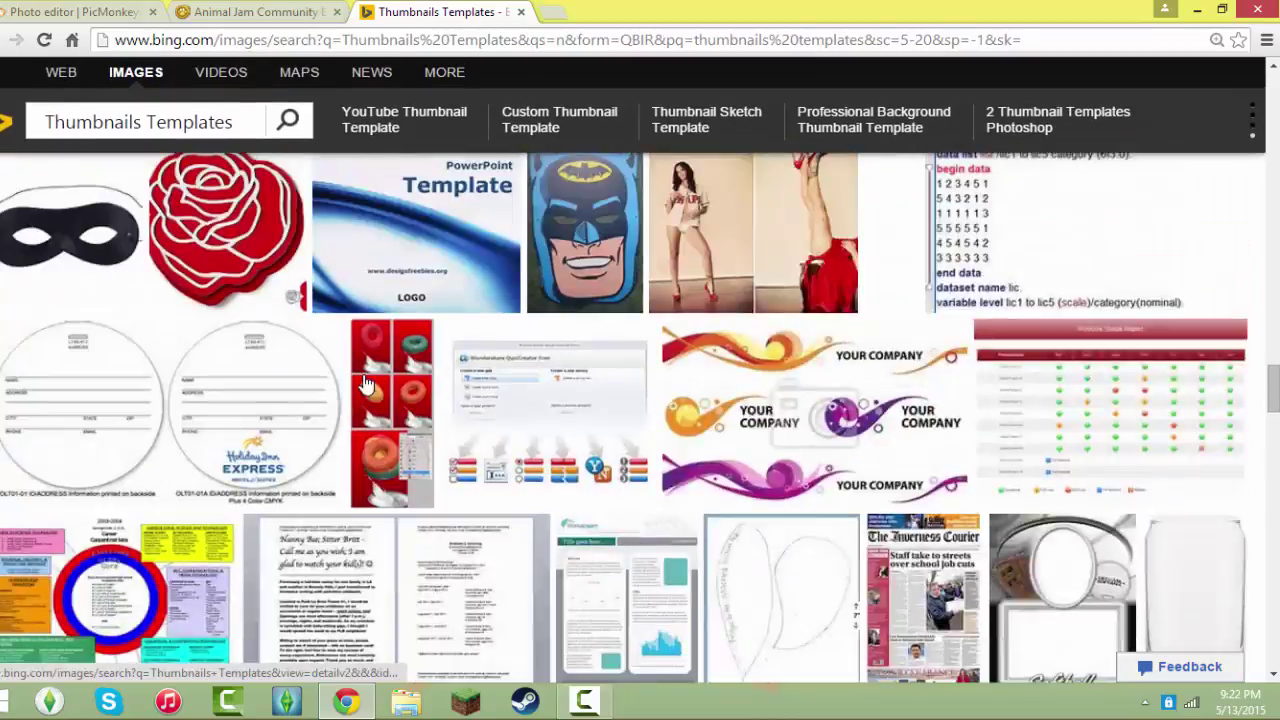
scroll(365, 383, down, 10)
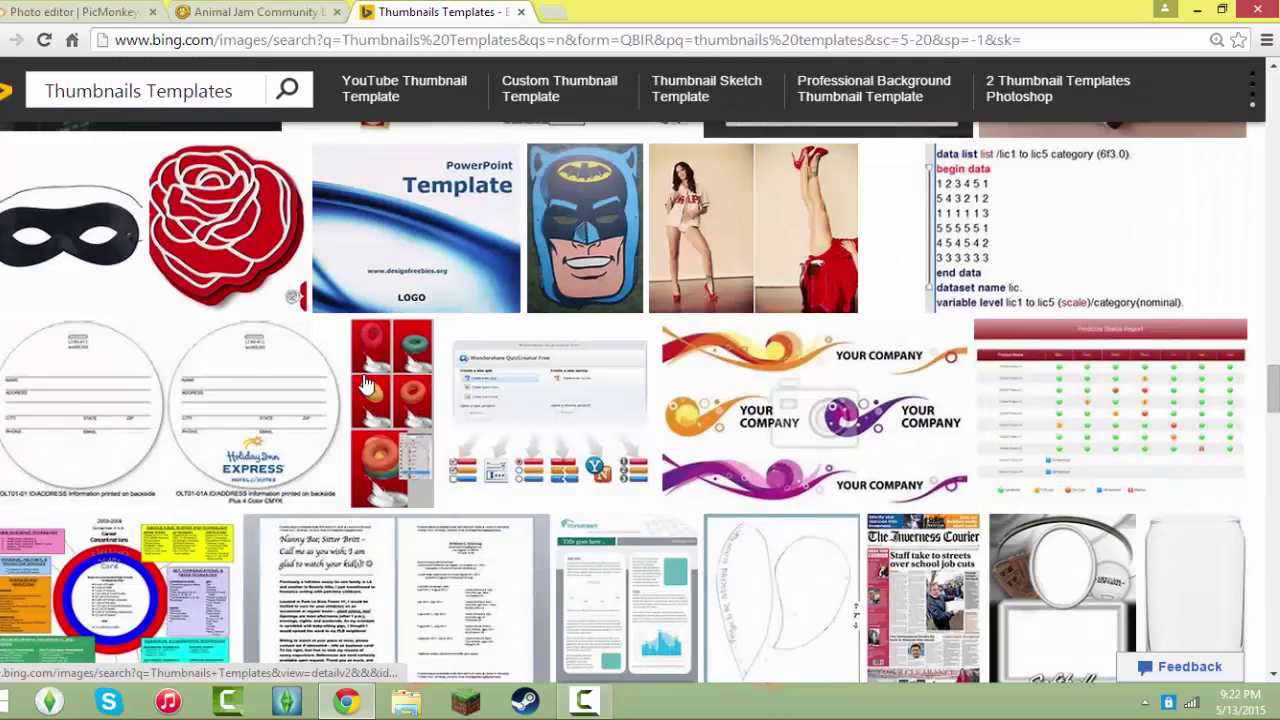
scroll(362, 398, down, 8)
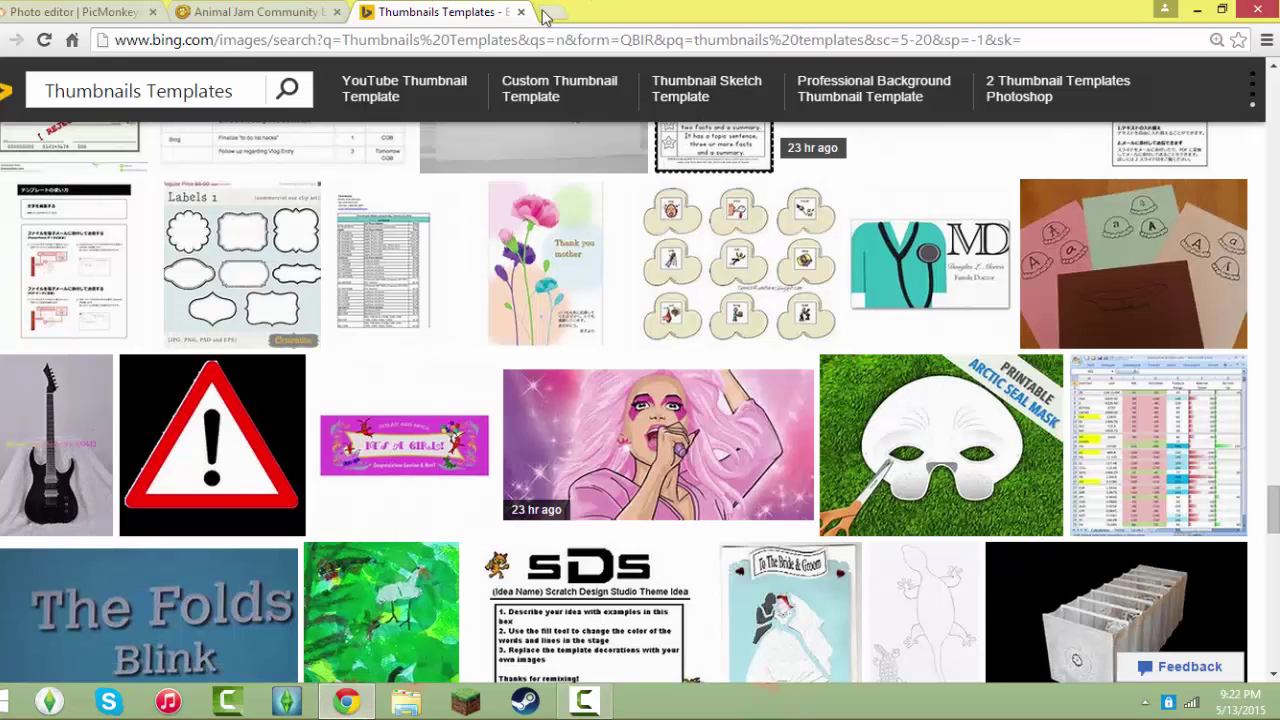
Close the Bing tab and compare the maxresdefault.jpg template image with the PicMonkey editor.
click(519, 12)
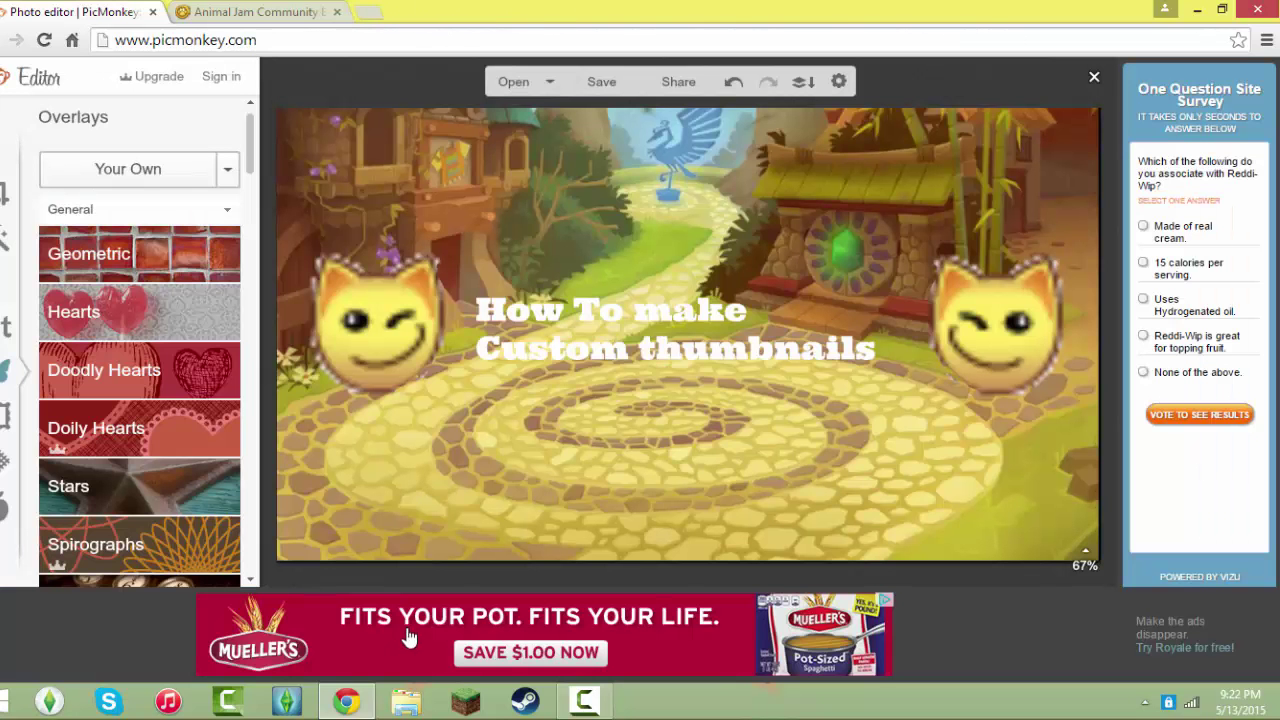
click(585, 700)
click(1190, 638)
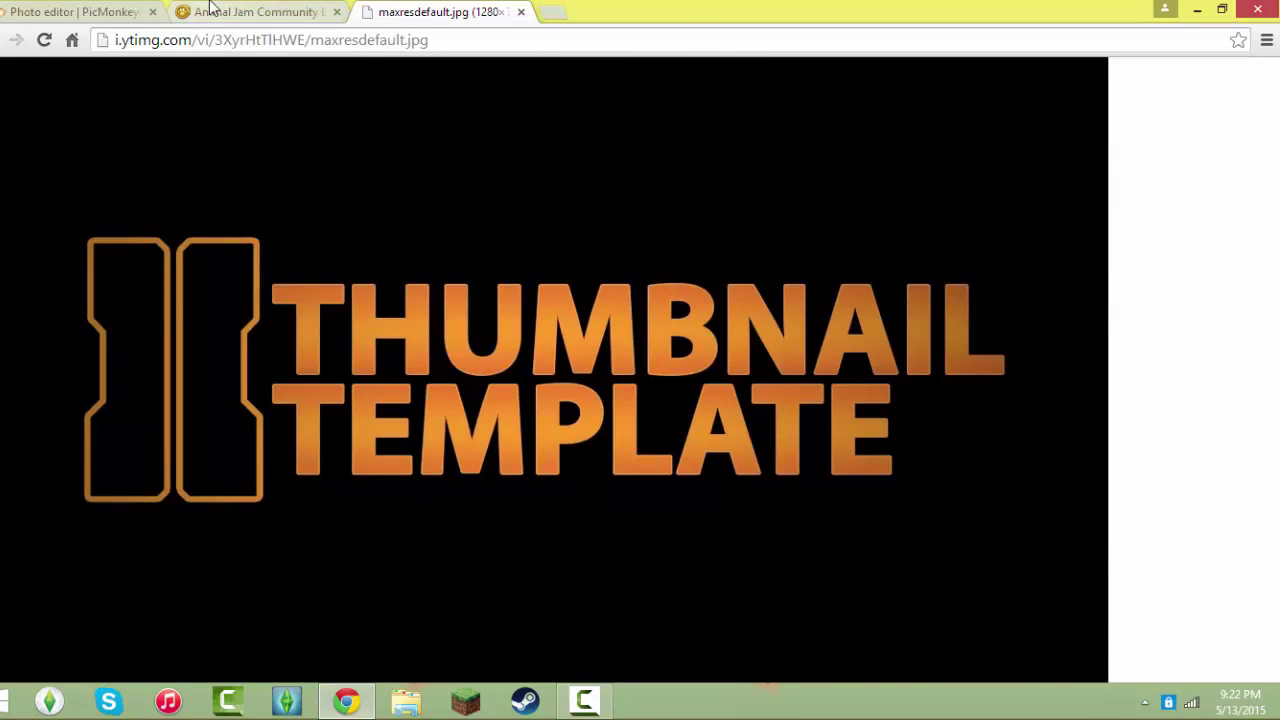
click(110, 10)
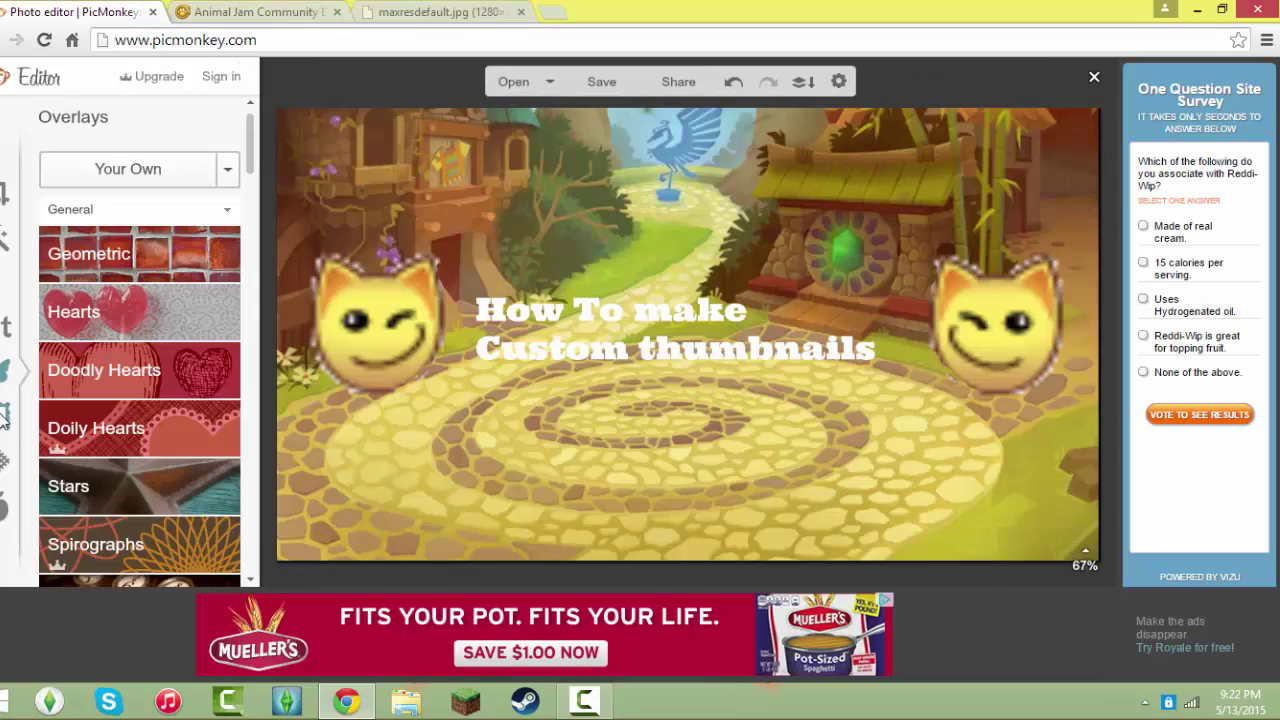
click(424, 14)
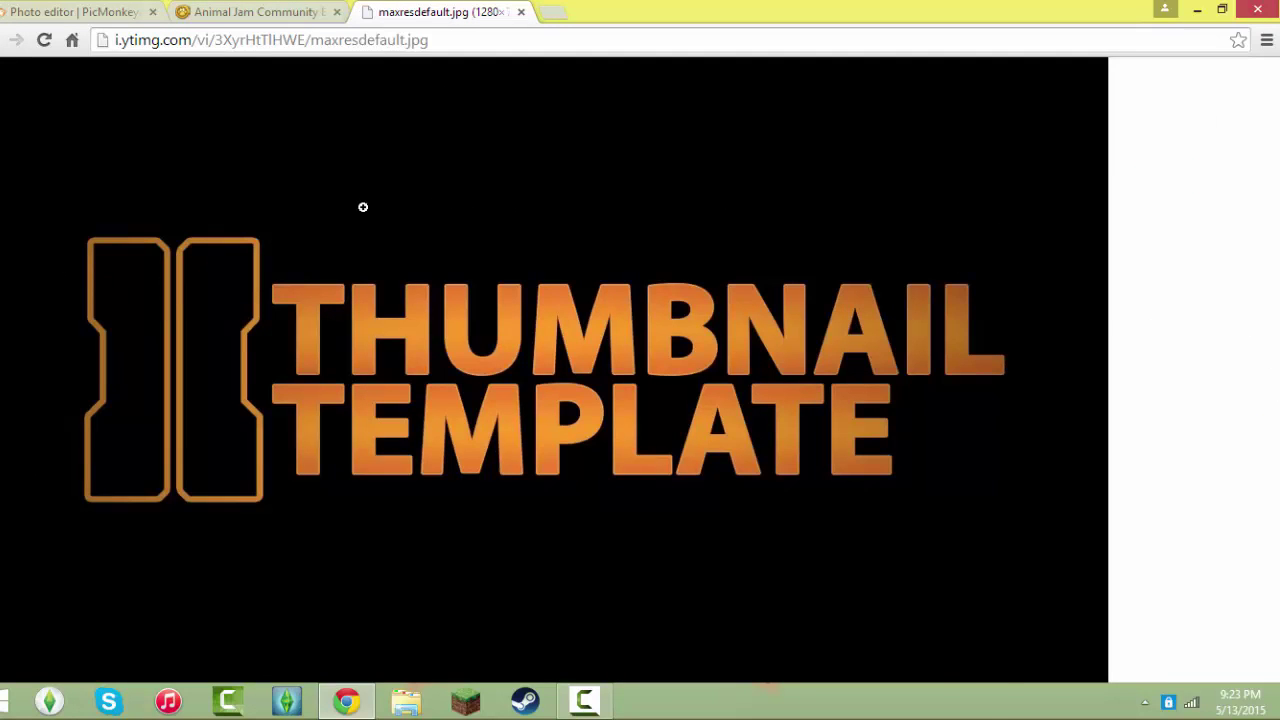
click(55, 10)
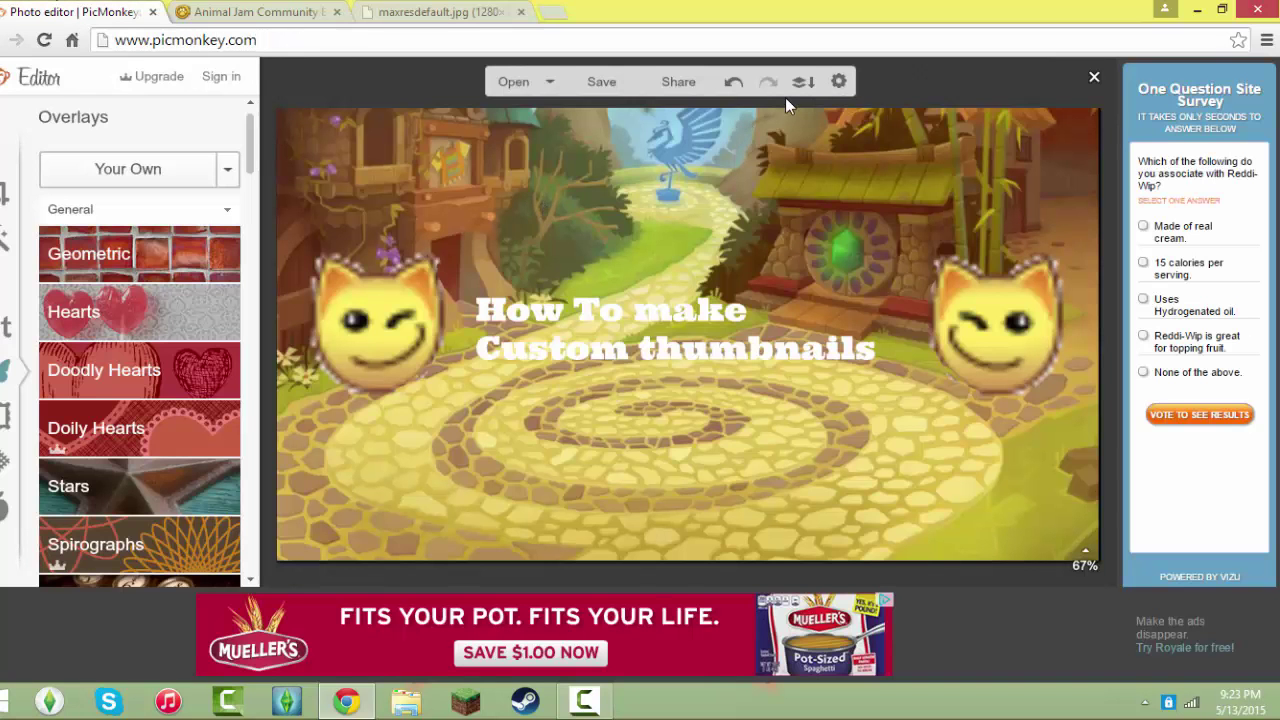
Undo the two cat emoji overlays and the title's resizing and recolouring.
click(734, 81)
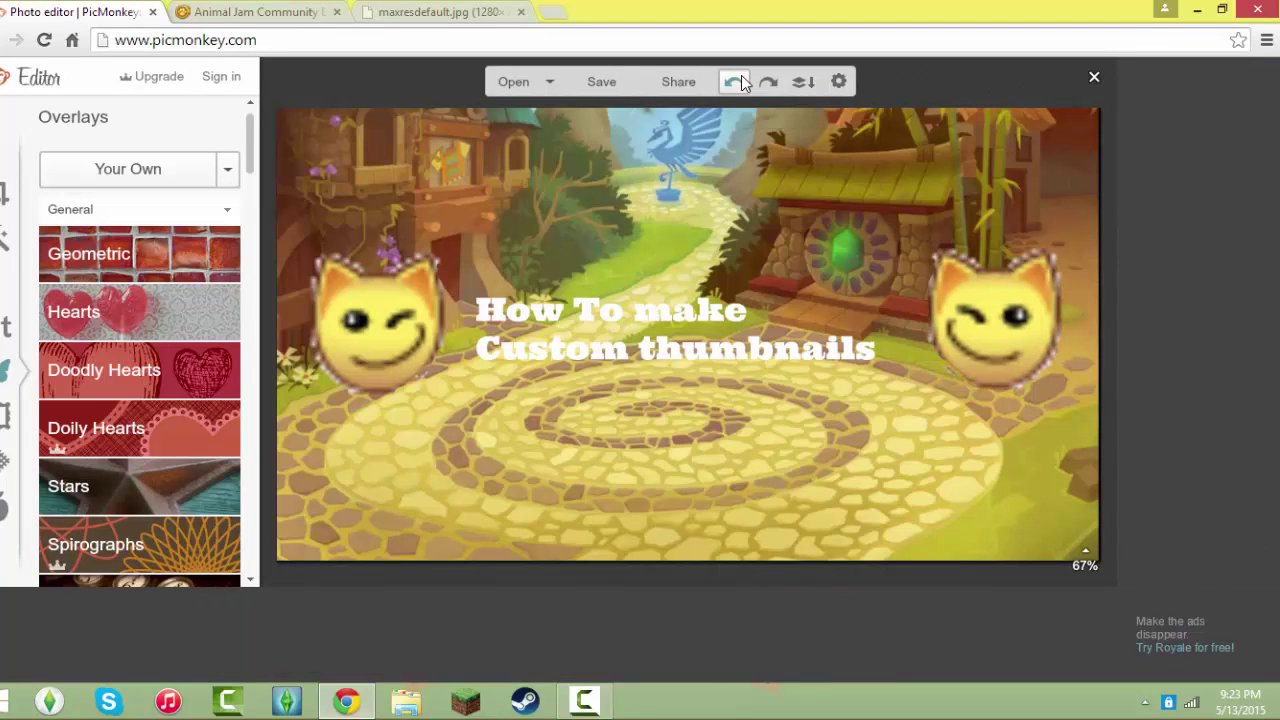
click(741, 78)
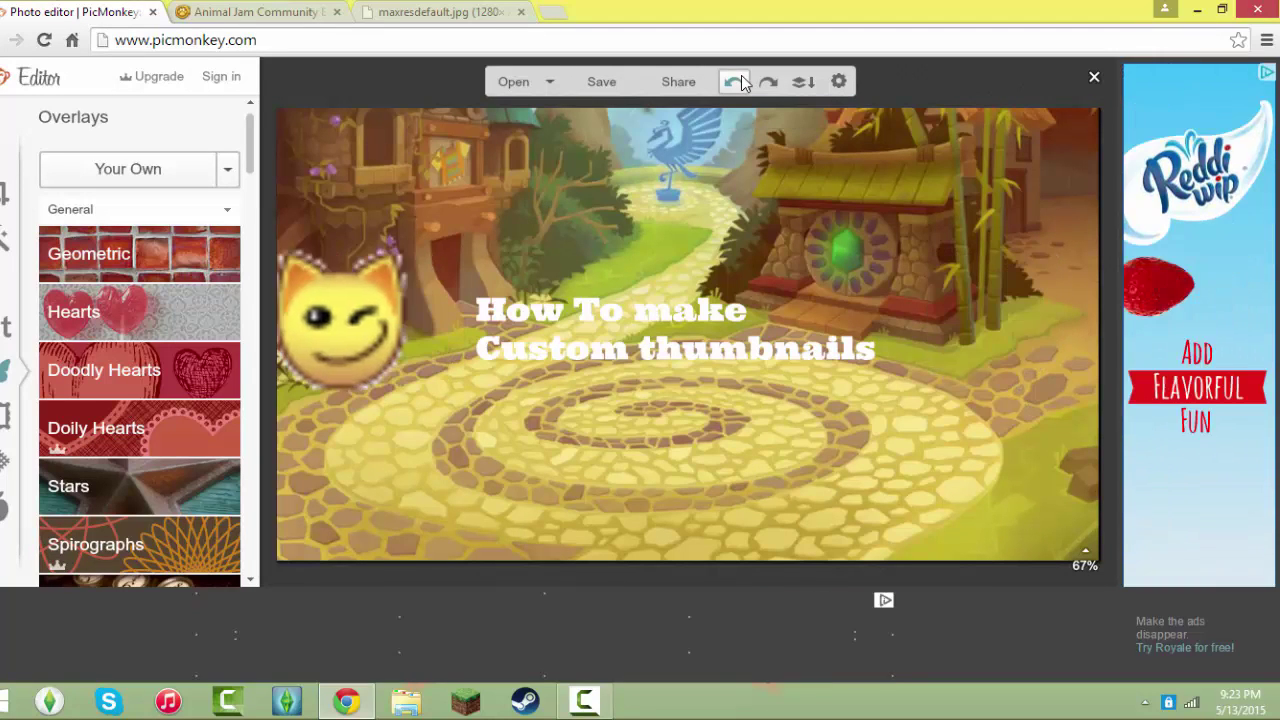
click(741, 78)
click(741, 78)
click(741, 78)
click(741, 78)
click(741, 78)
Undo the typed 'How To make Custom thumbnails' title until only the game-scene background remains.
click(741, 77)
click(741, 78)
click(741, 79)
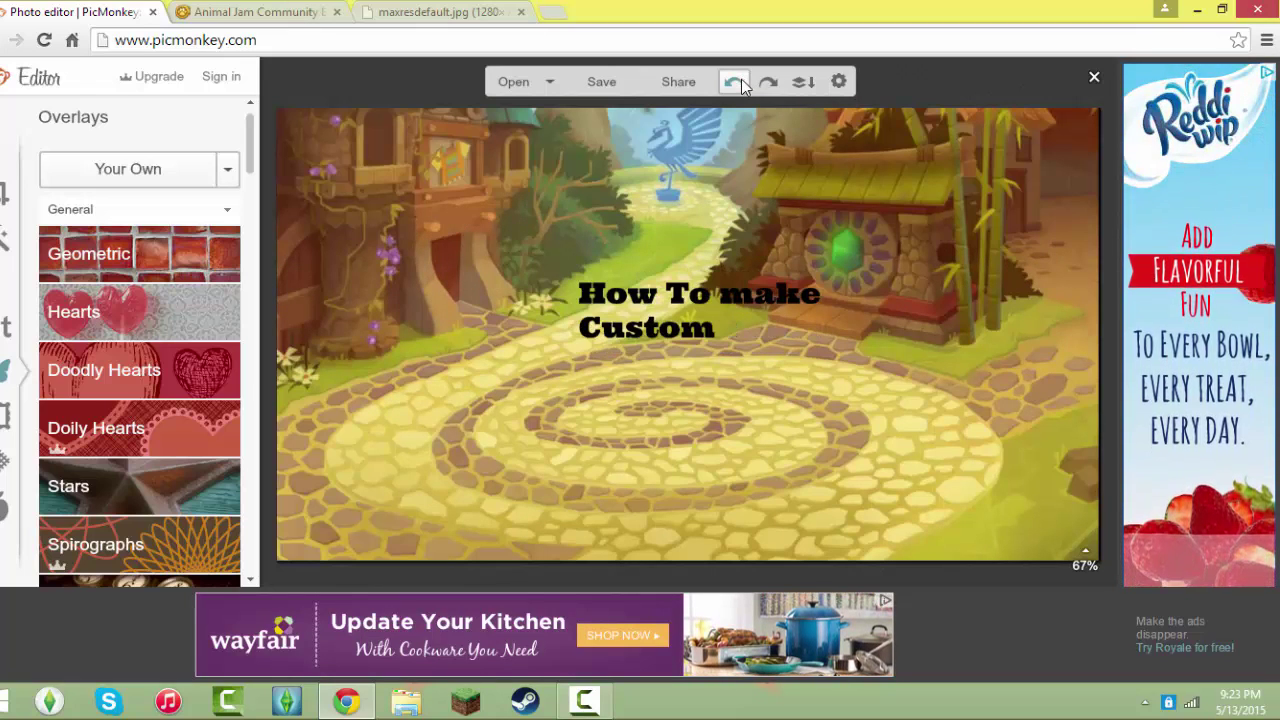
click(741, 79)
click(741, 79)
click(741, 79)
click(741, 79)
click(741, 79)
click(741, 79)
click(741, 79)
click(741, 79)
click(741, 79)
click(741, 79)
click(741, 79)
click(741, 79)
click(741, 79)
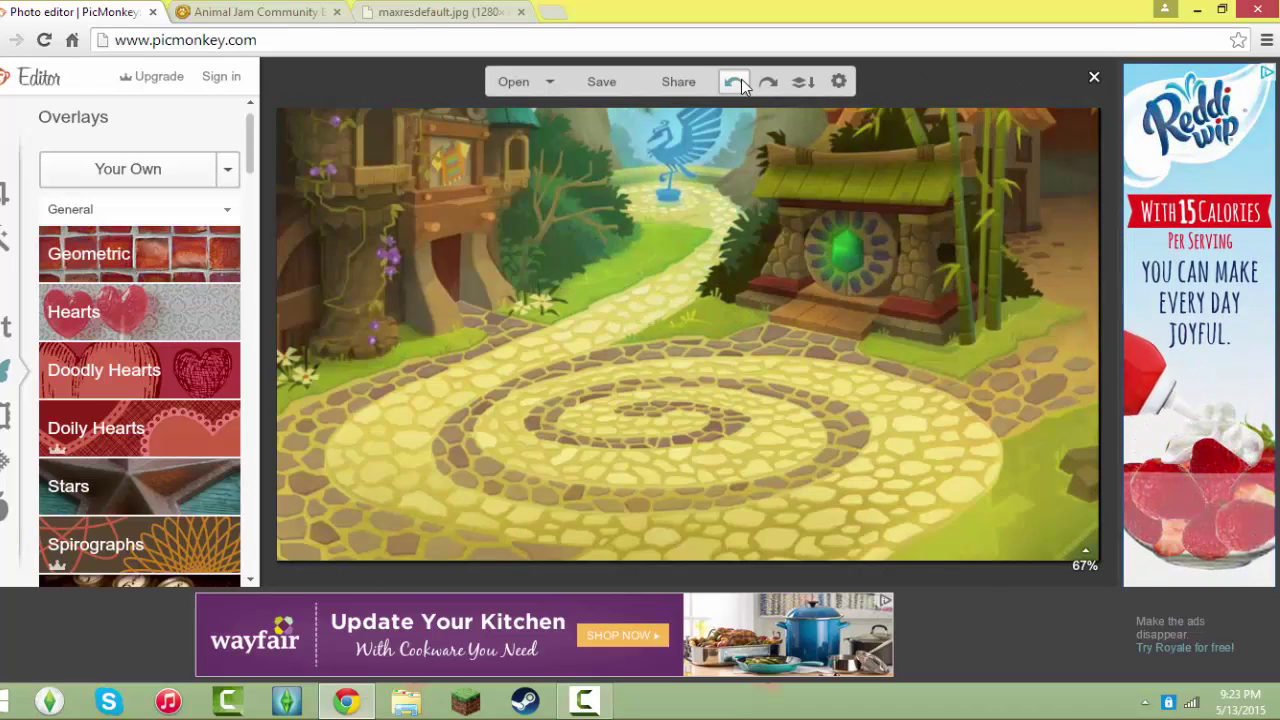
click(741, 79)
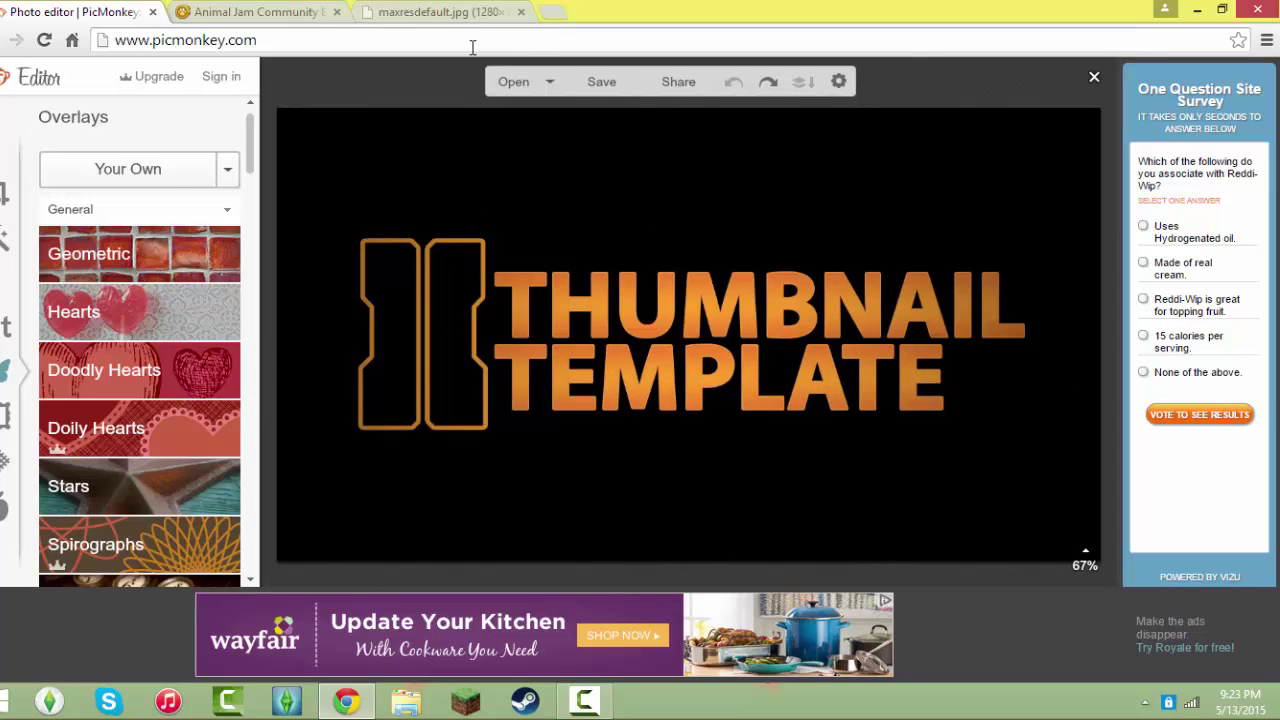
Return the canvas to the bare orange-on-black THUMBNAIL TEMPLATE image.
click(590, 700)
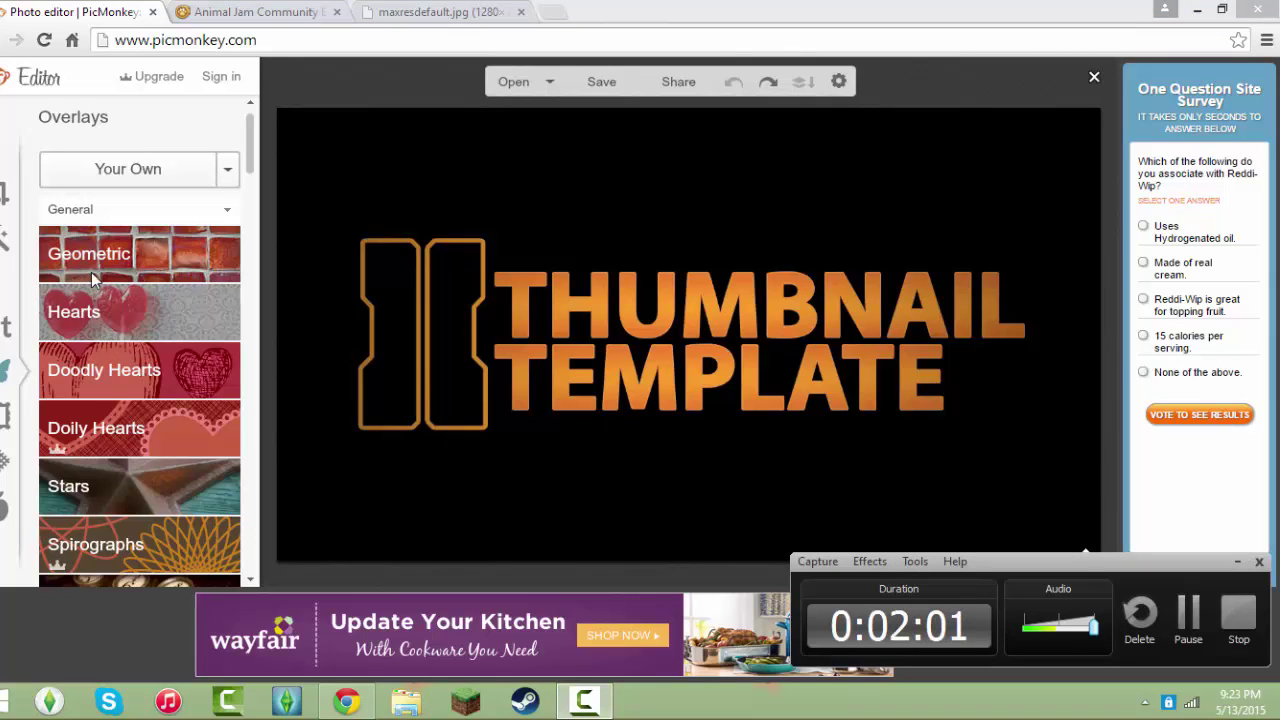
Browse the Textures list, return to Overlays, and toggle the Your Own image-source dropdown.
click(4, 240)
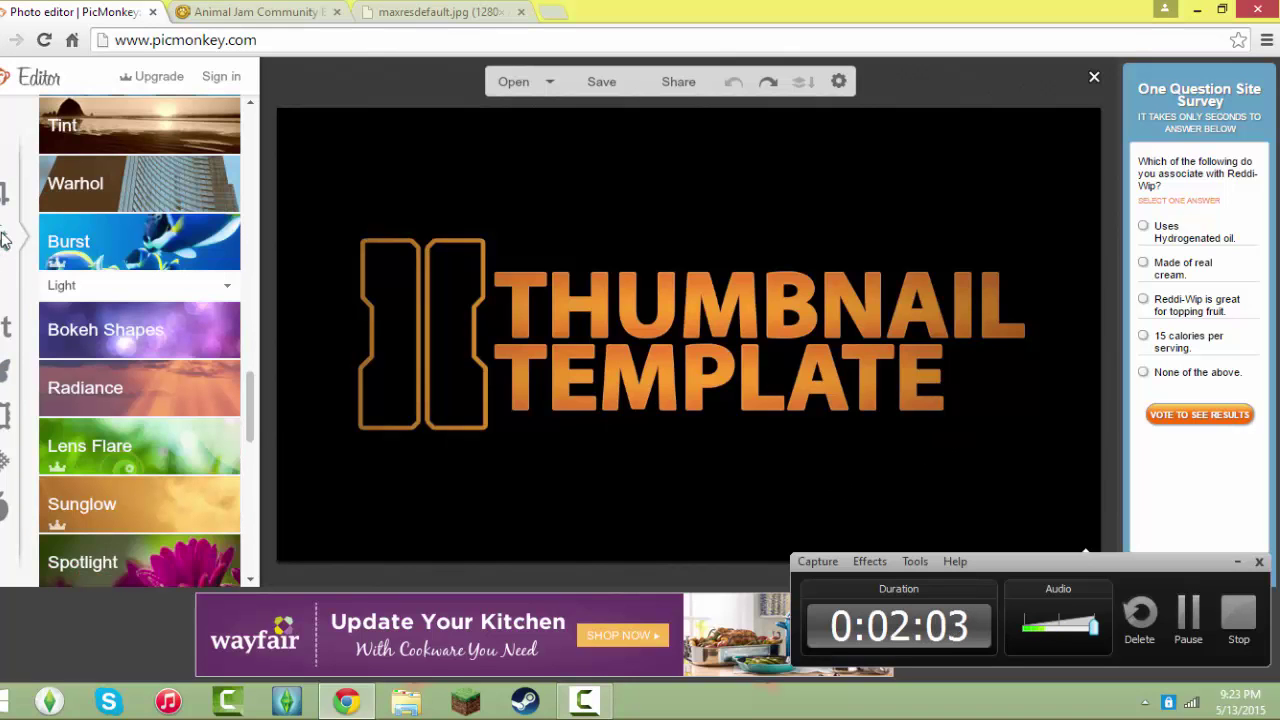
scroll(42, 316, up, 3)
scroll(42, 316, down, 1)
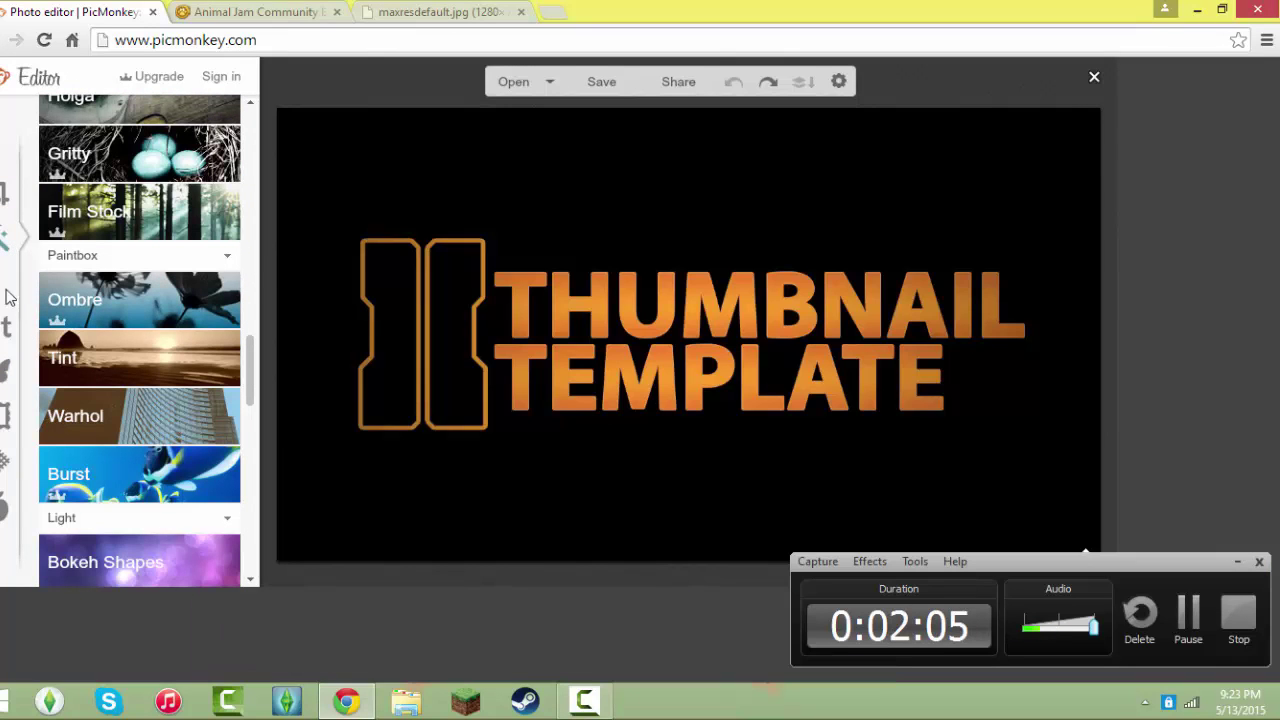
click(5, 370)
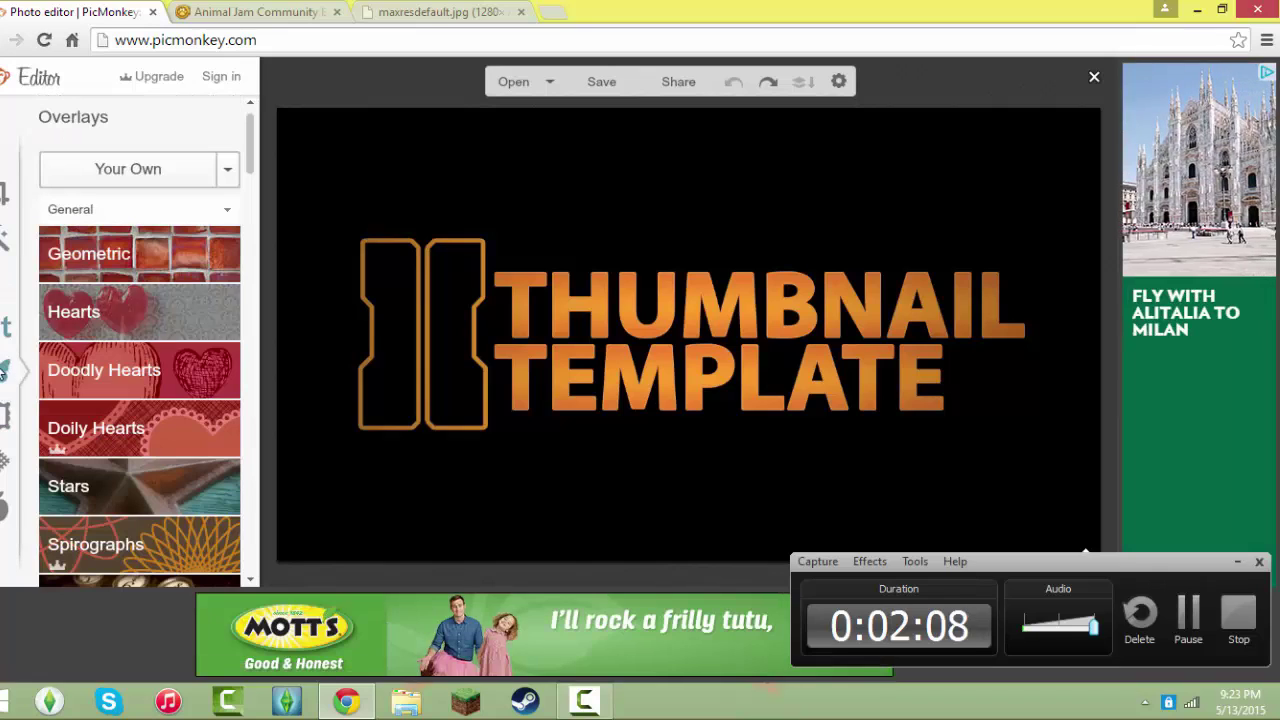
click(224, 170)
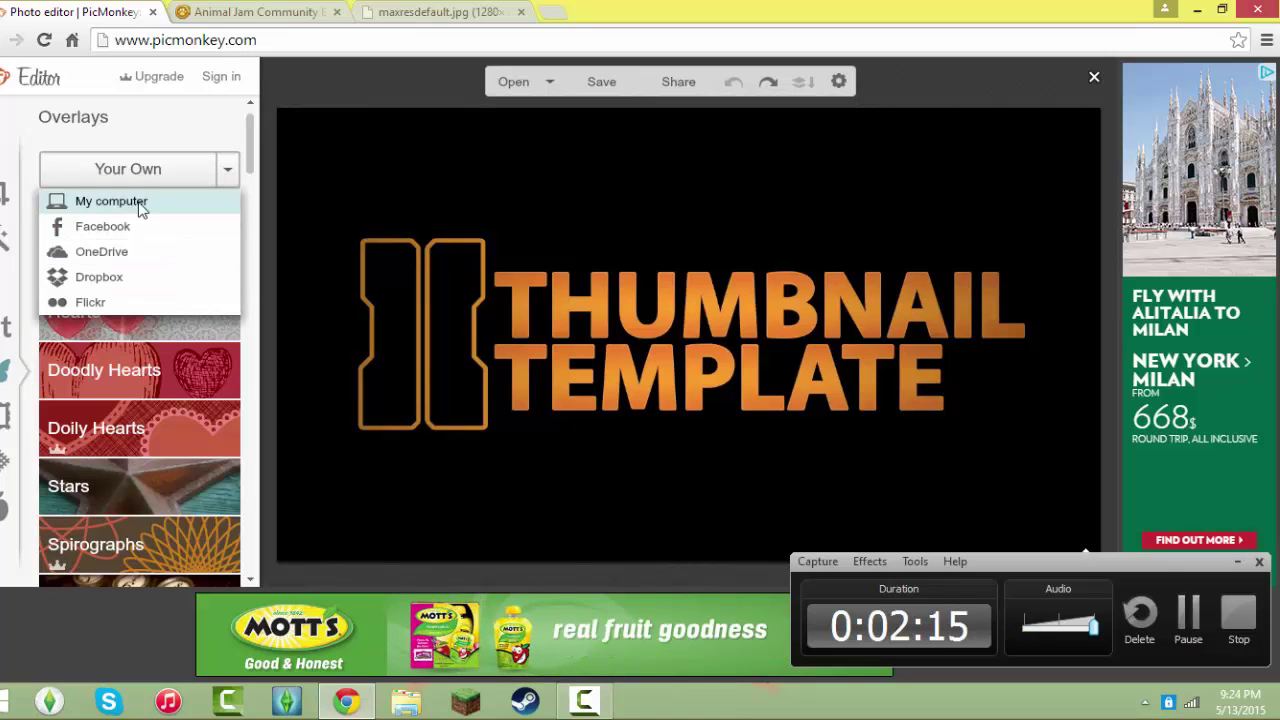
click(235, 167)
click(231, 168)
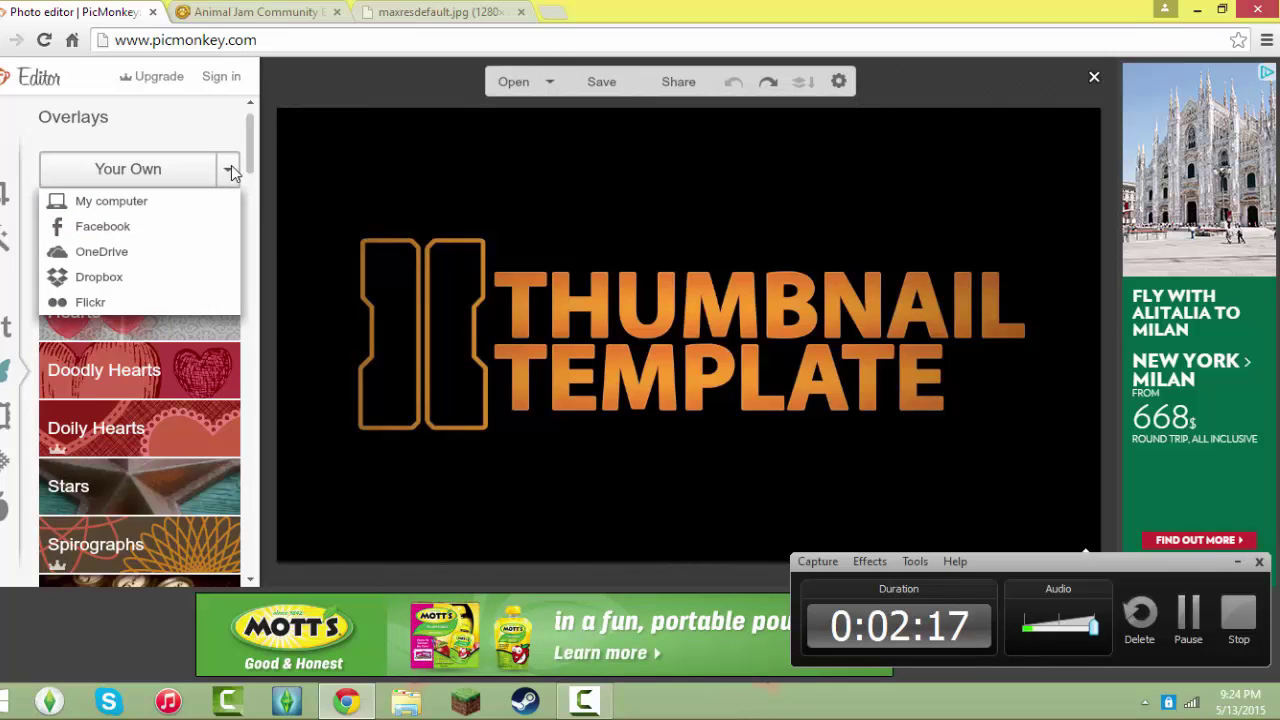
Redo to restore the Animal Jam image and stretch it across the whole canvas.
click(767, 78)
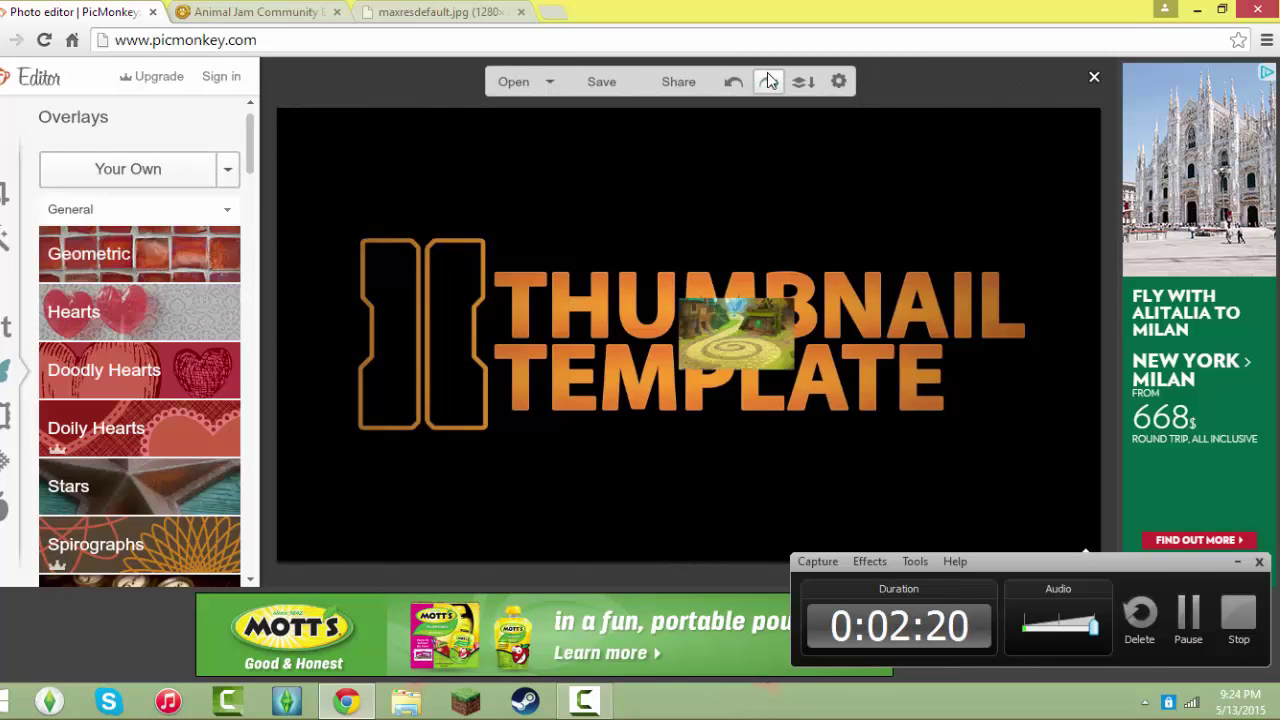
click(767, 81)
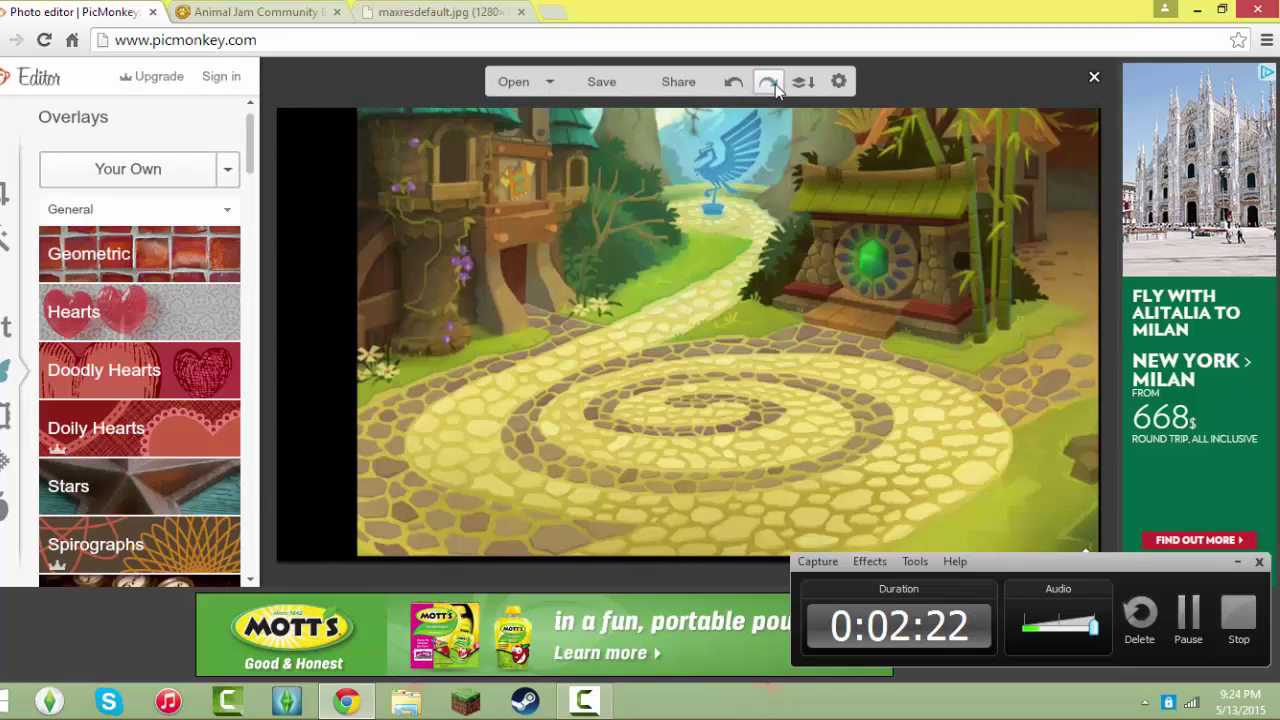
click(767, 82)
click(770, 83)
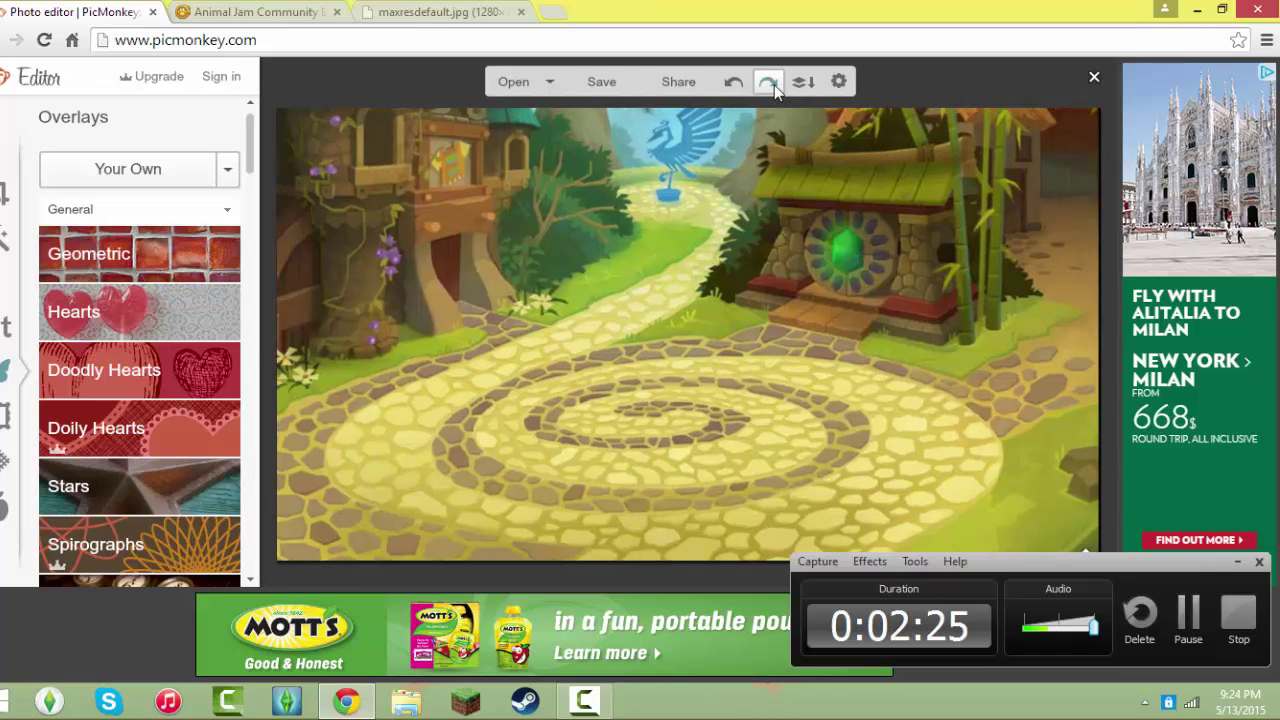
click(770, 83)
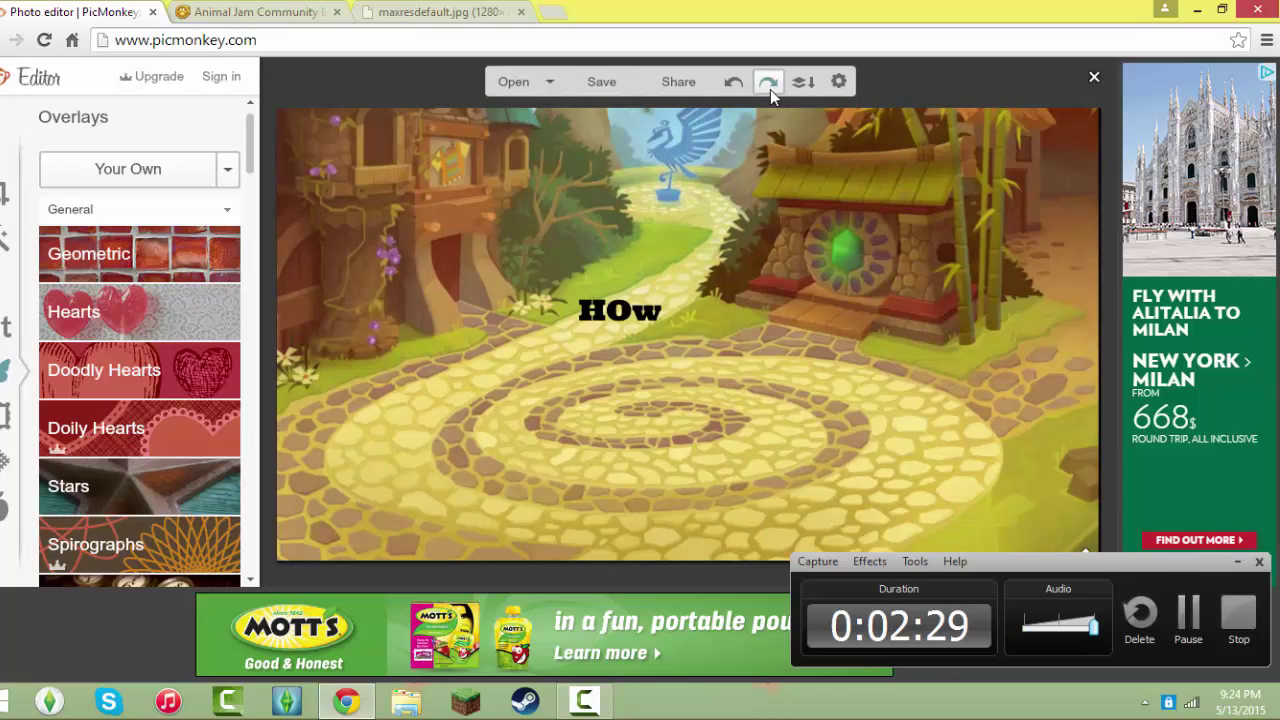
Undo and then redo the text edit so black 'HOw' sits on the background.
click(743, 88)
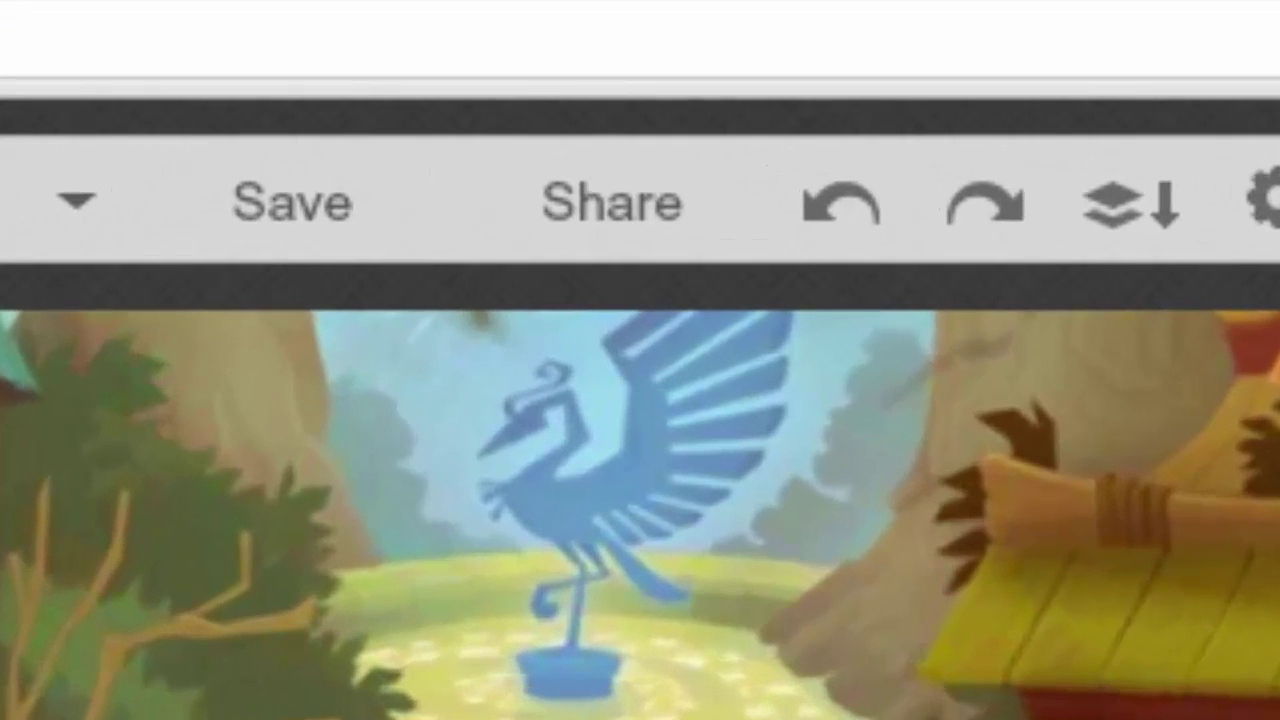
click(903, 243)
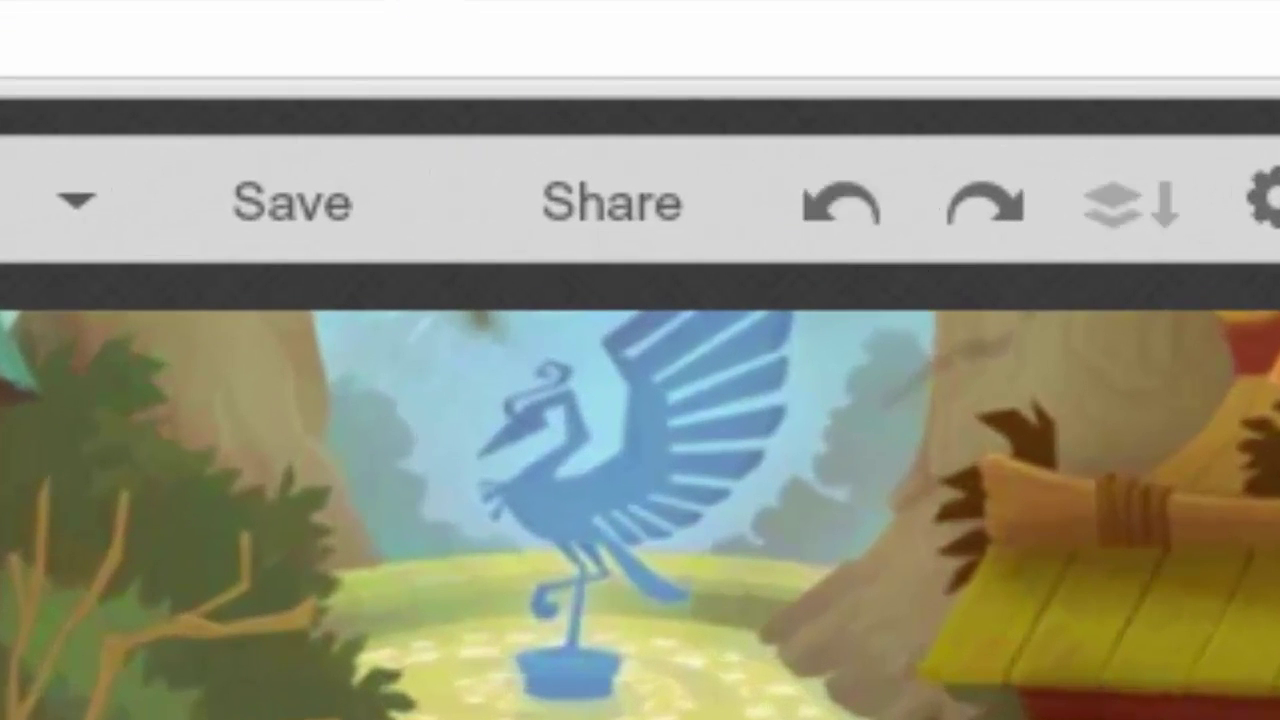
click(988, 238)
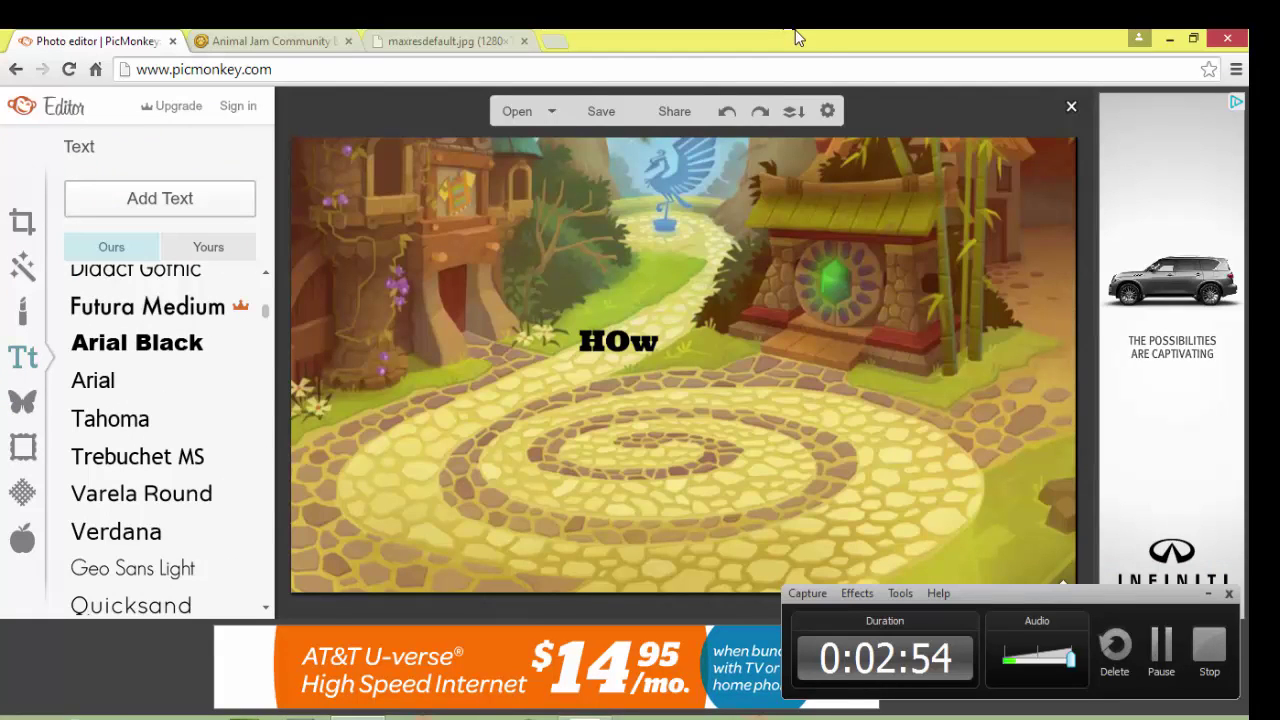
Redo the typing of the title until it reads 'How To make Custom thumbnails'.
click(760, 112)
click(760, 112)
click(760, 112)
click(760, 112)
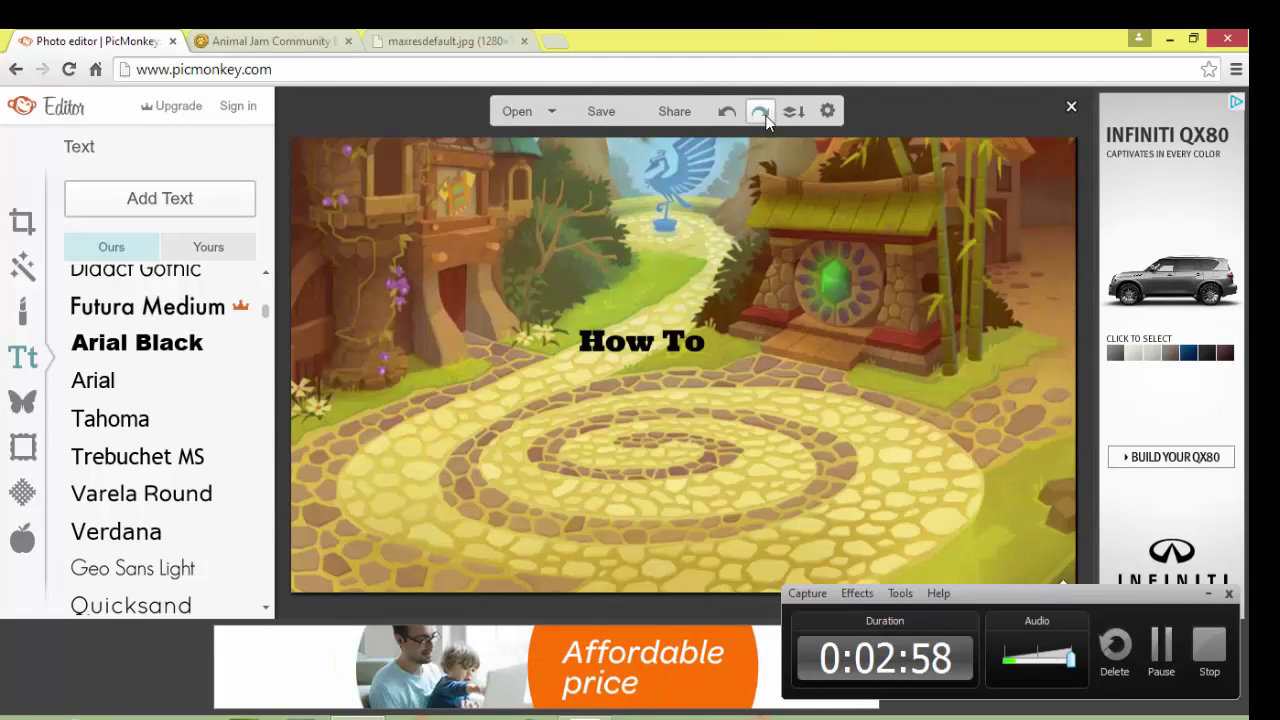
click(760, 112)
click(760, 112)
click(760, 112)
click(760, 112)
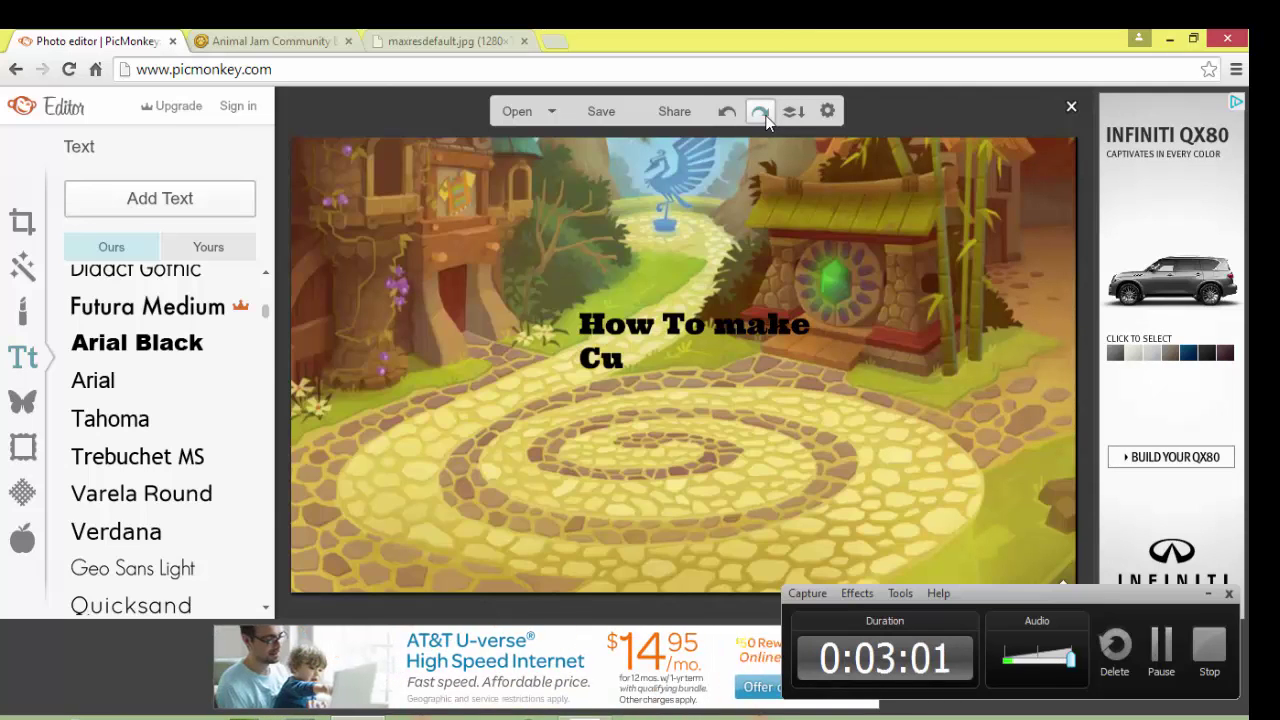
click(760, 112)
click(760, 112)
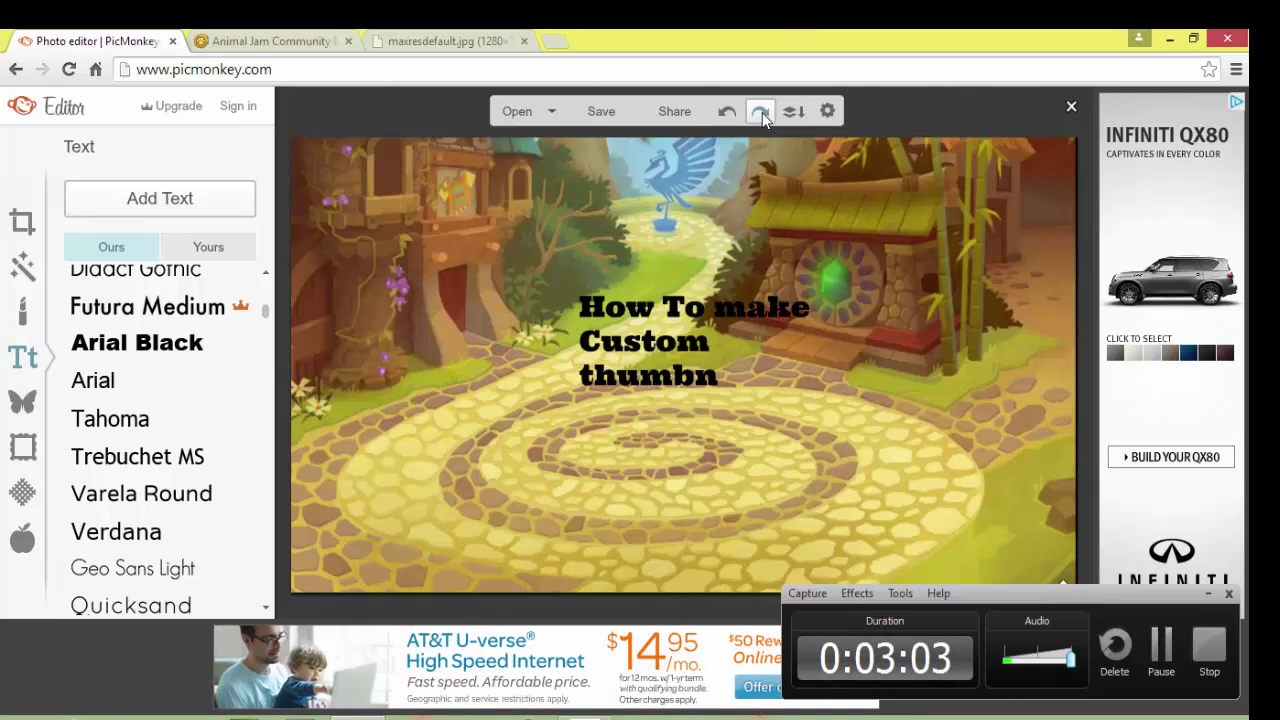
click(760, 112)
Redo the title's white colour, resizing and two-line placement, plus the winking cat sticker.
click(760, 112)
click(760, 112)
click(760, 112)
click(760, 112)
click(760, 112)
click(760, 112)
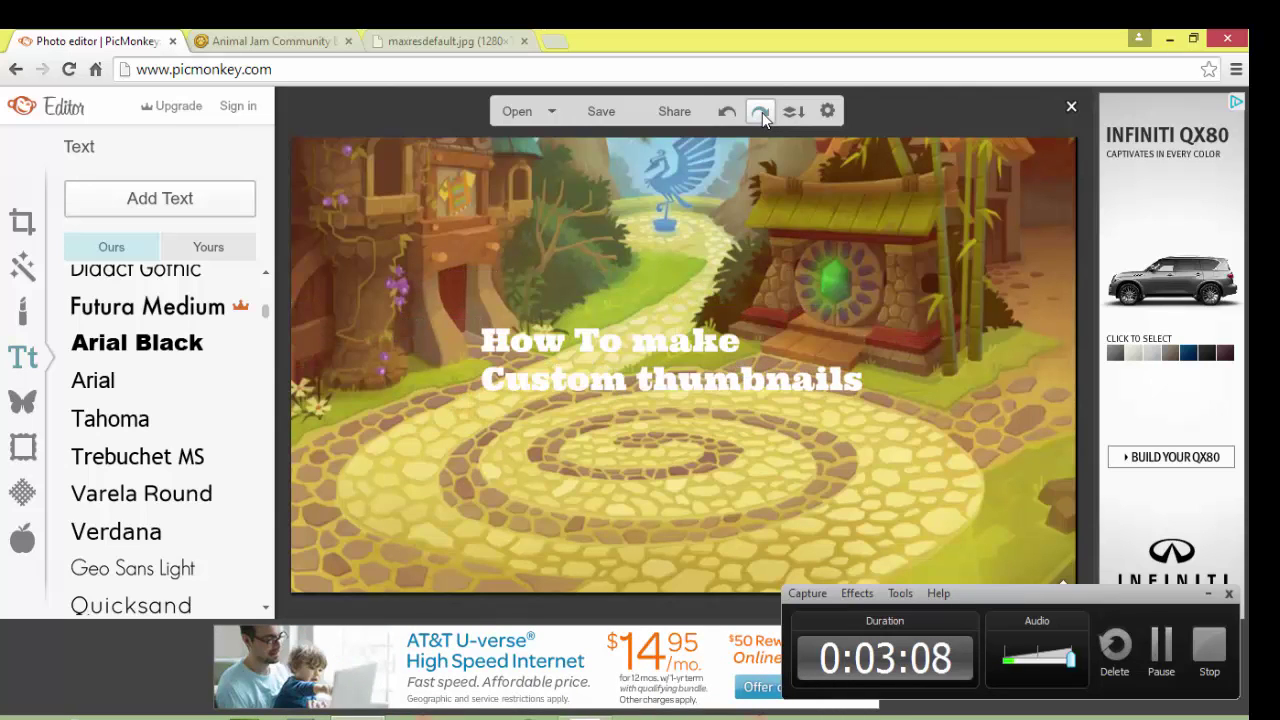
click(762, 113)
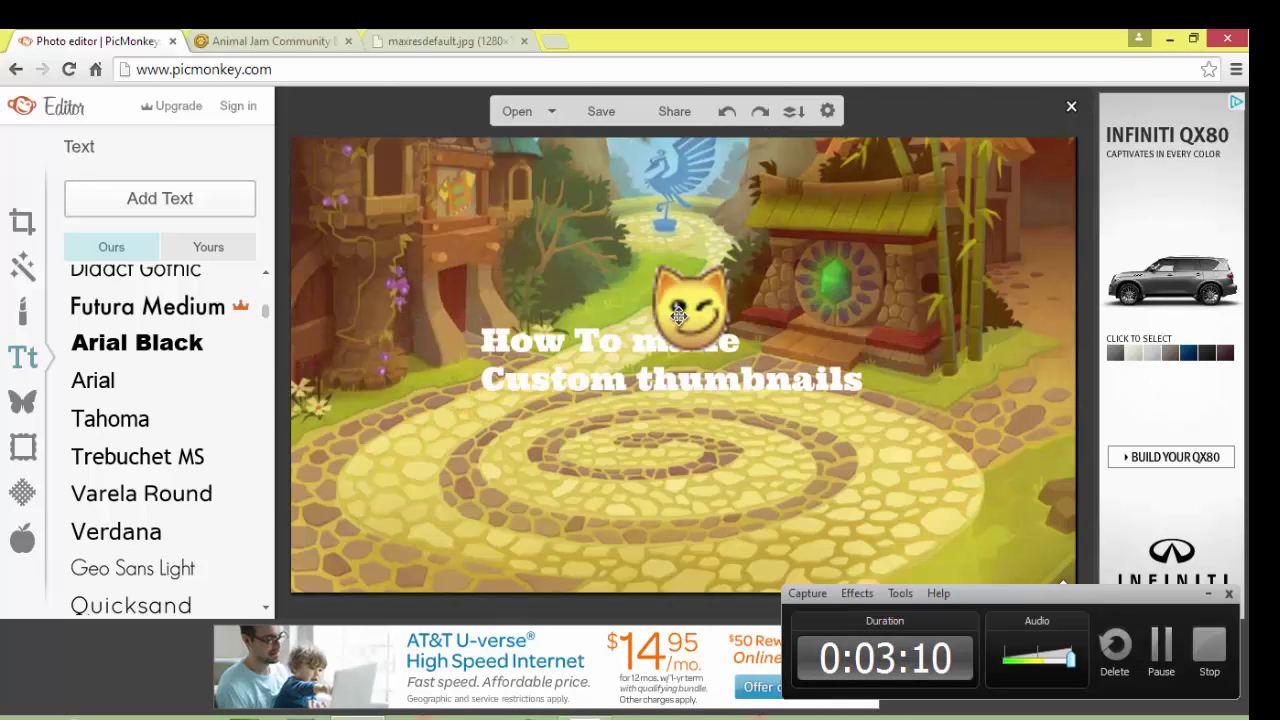
Redo the cat stickers: an enlarged cat on the left and a mirrored cat on the right.
click(22, 401)
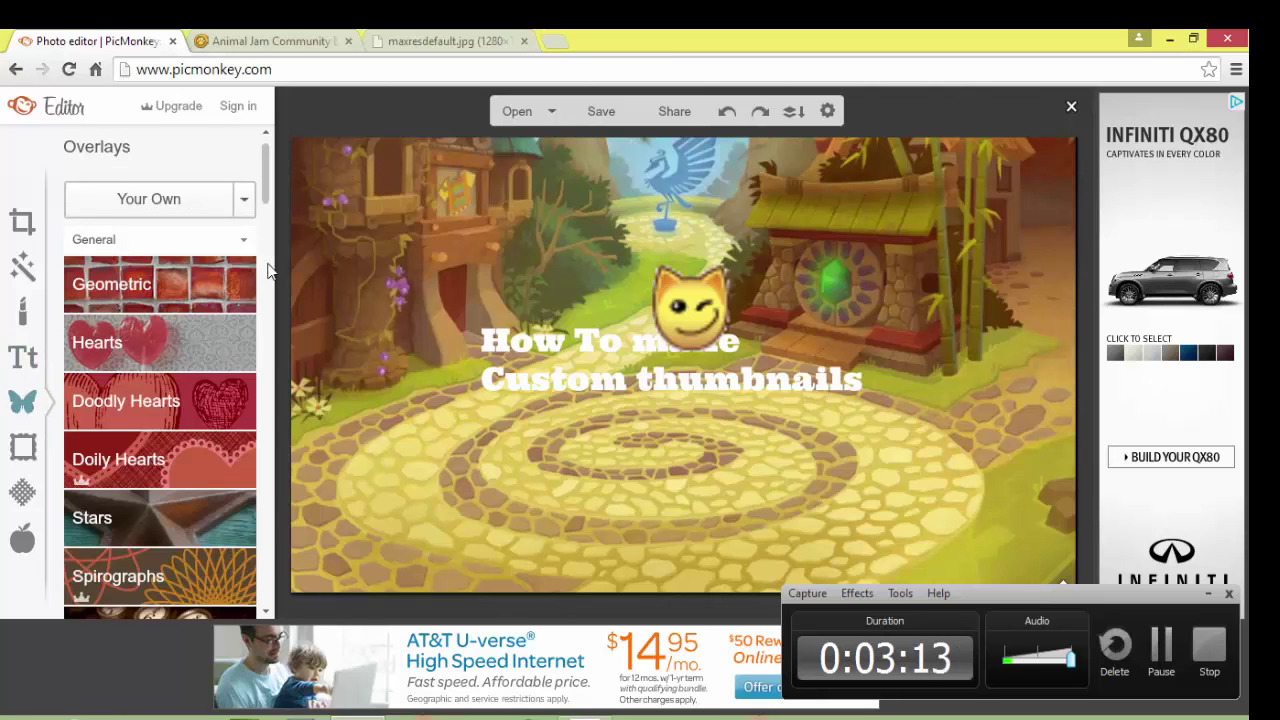
click(762, 112)
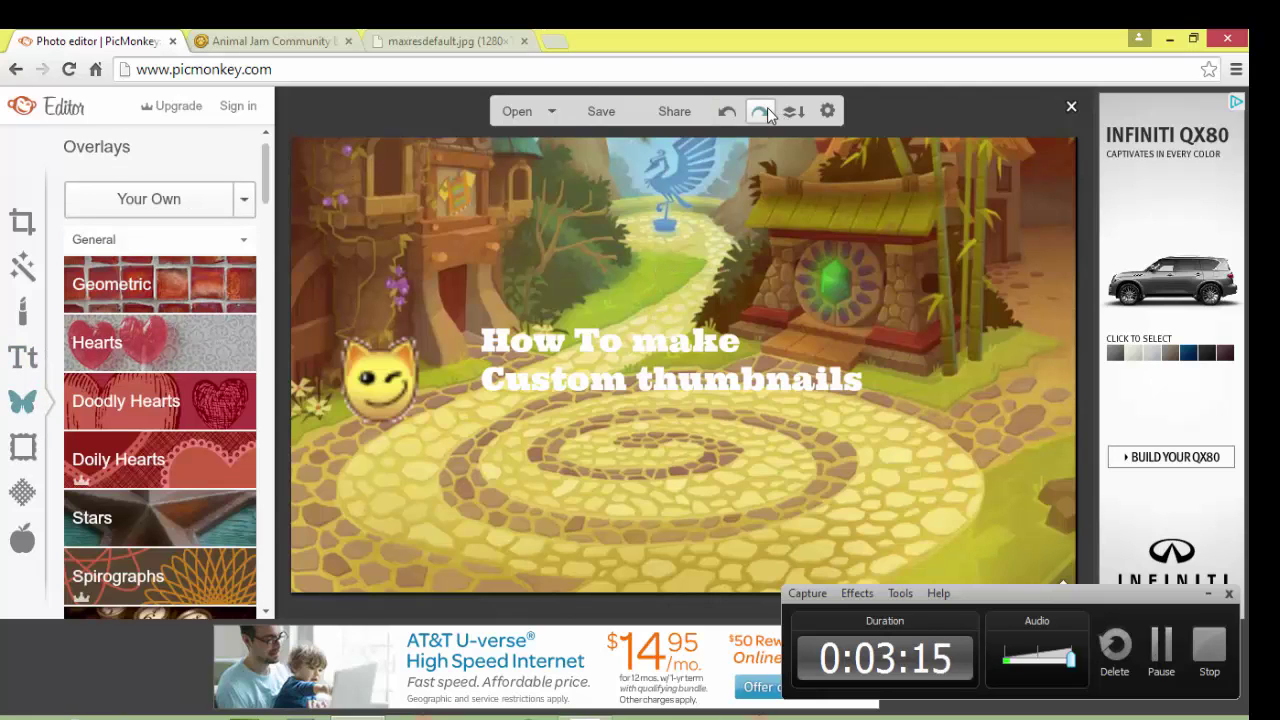
click(762, 112)
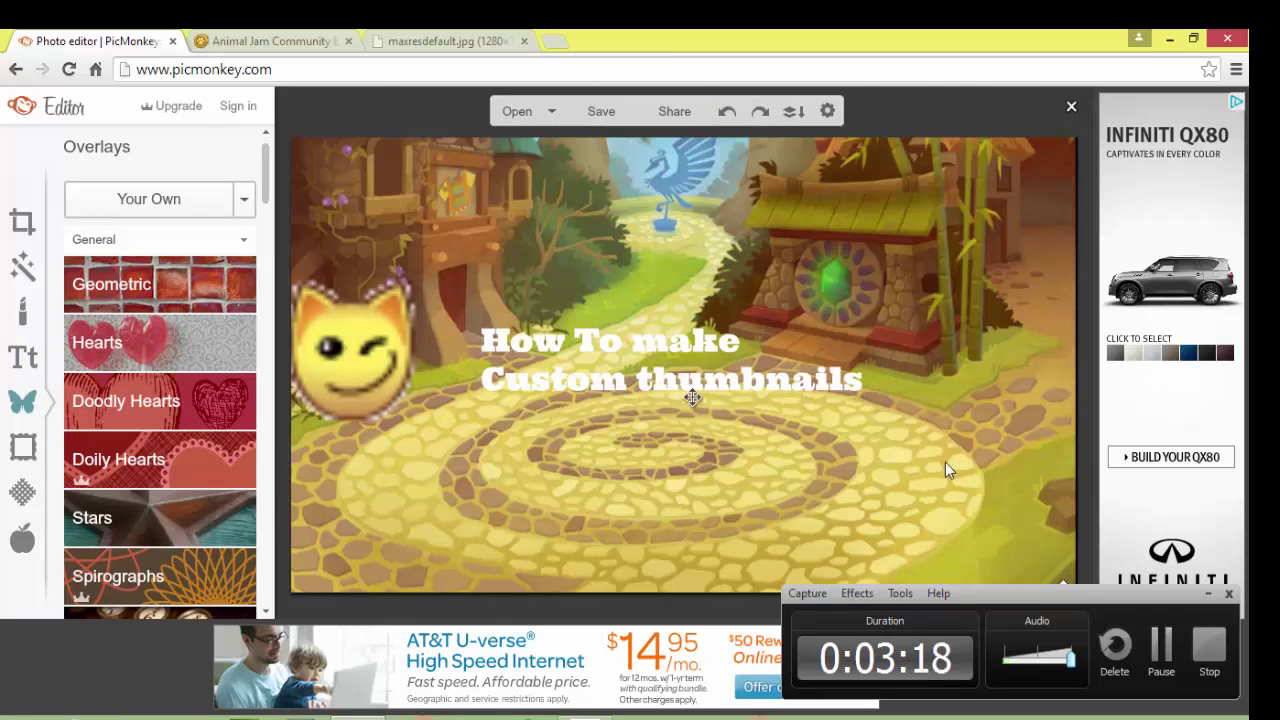
click(759, 114)
click(759, 113)
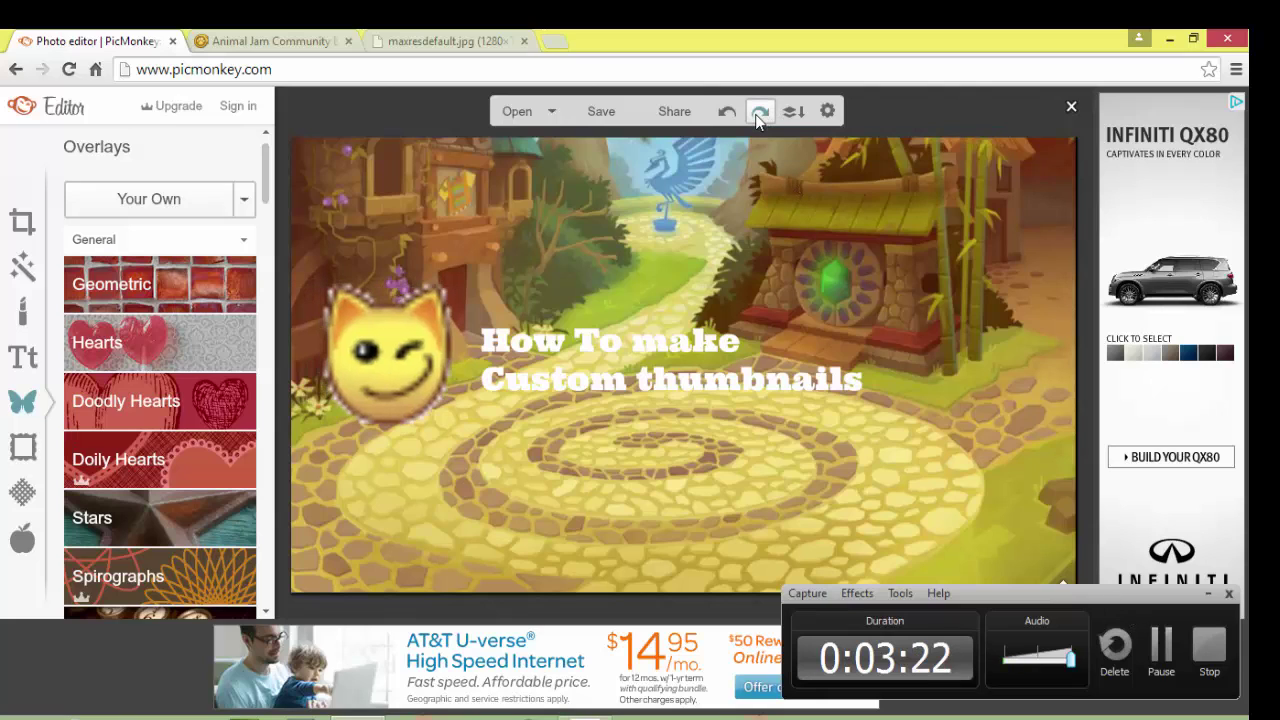
click(759, 113)
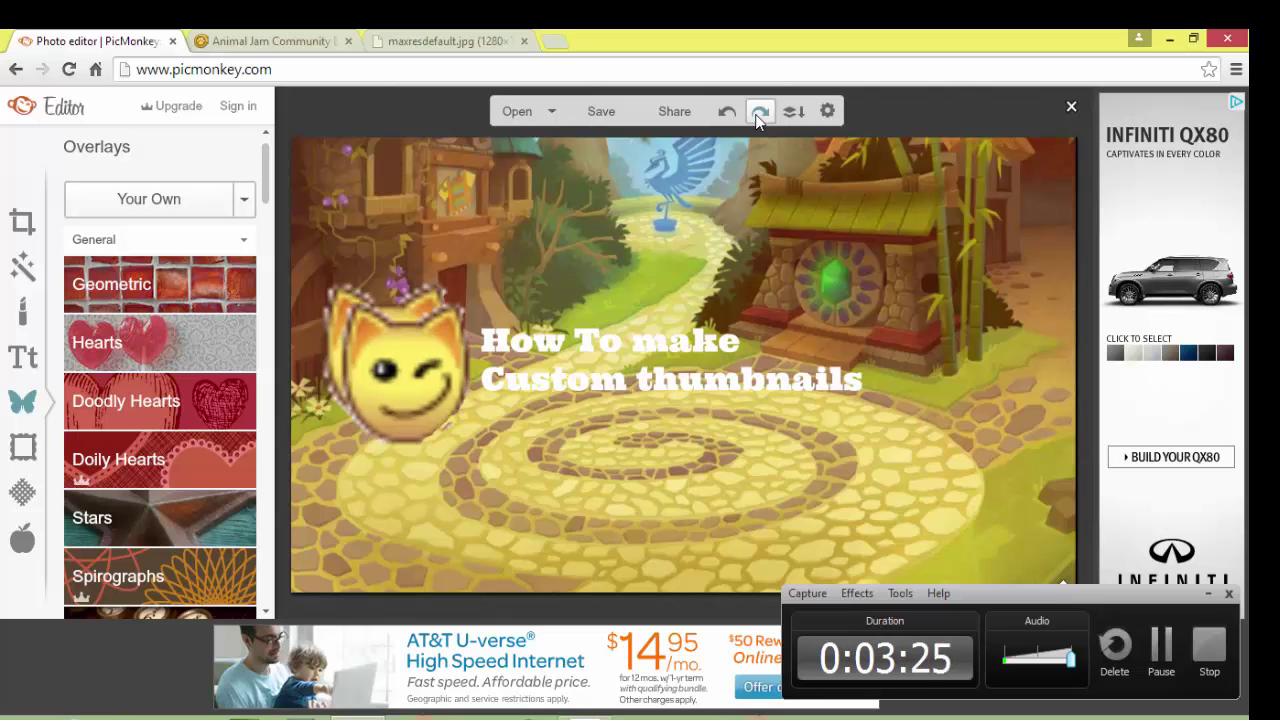
click(759, 113)
click(759, 113)
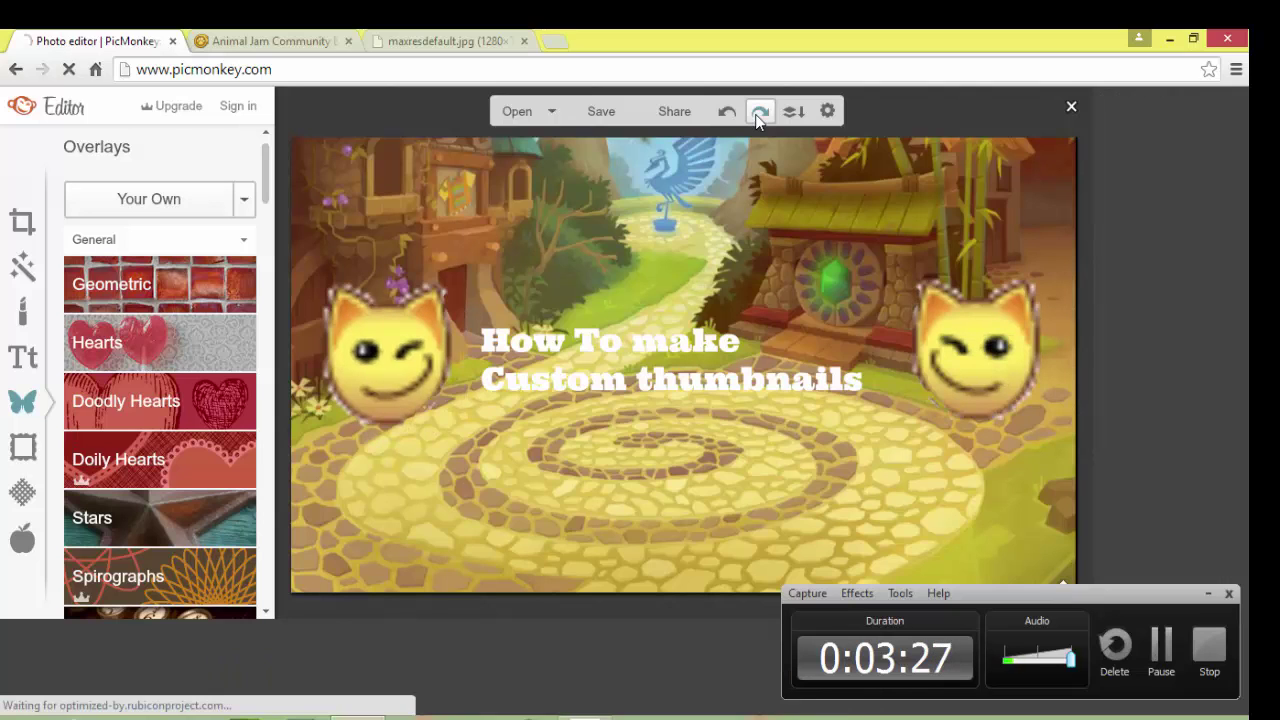
Shift the left cat sticker slightly into place and deselect it.
click(949, 347)
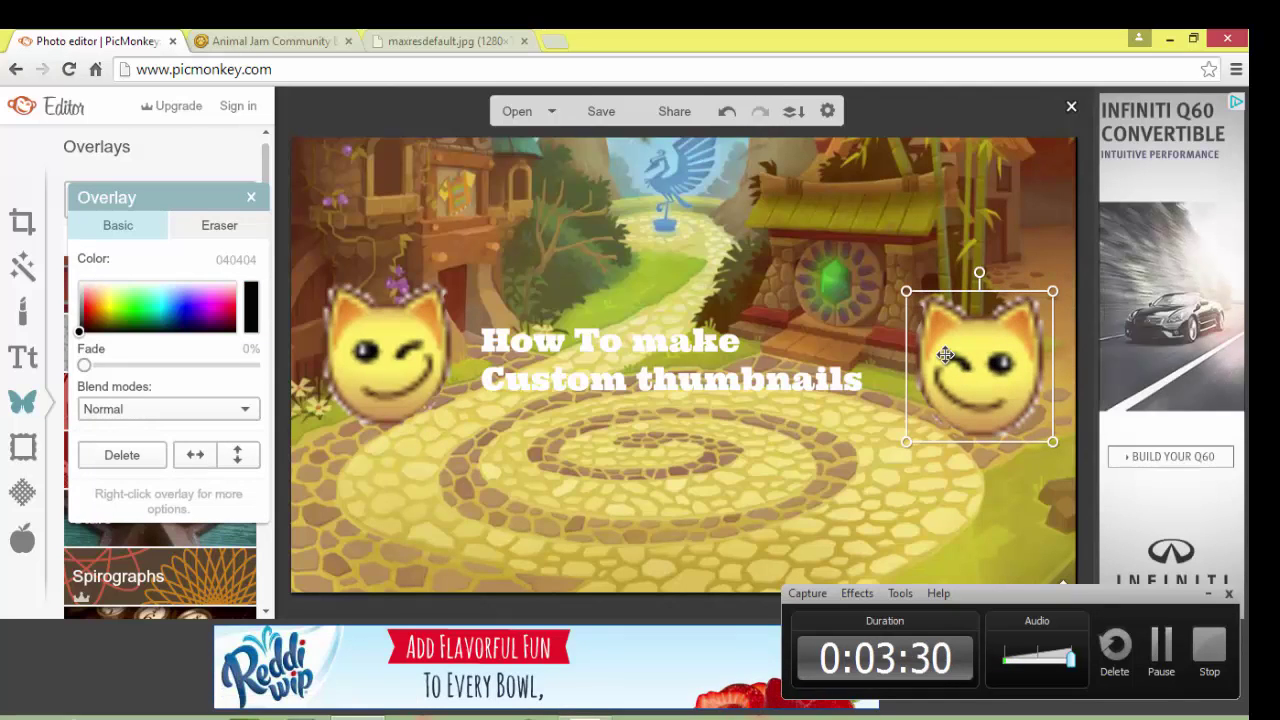
click(403, 390)
mouse_move(403, 390)
mouse_down()
mouse_move(403, 405)
mouse_move(420, 374)
mouse_up()
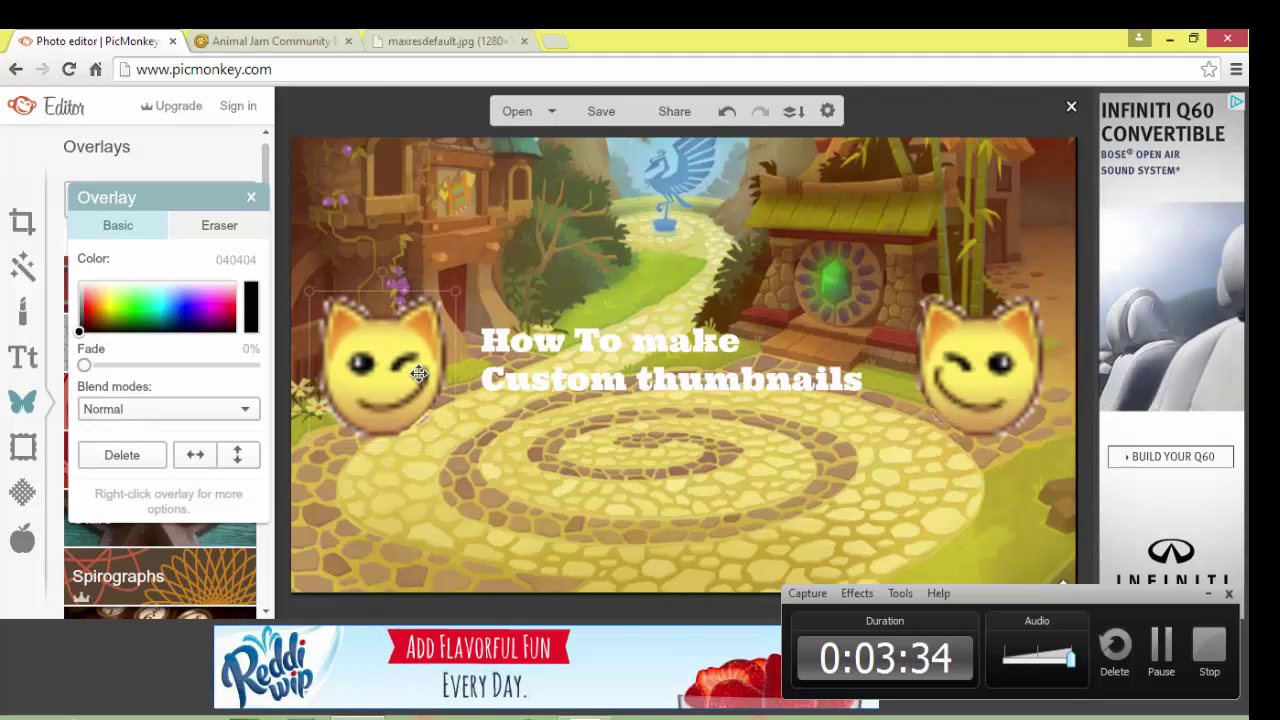
click(703, 449)
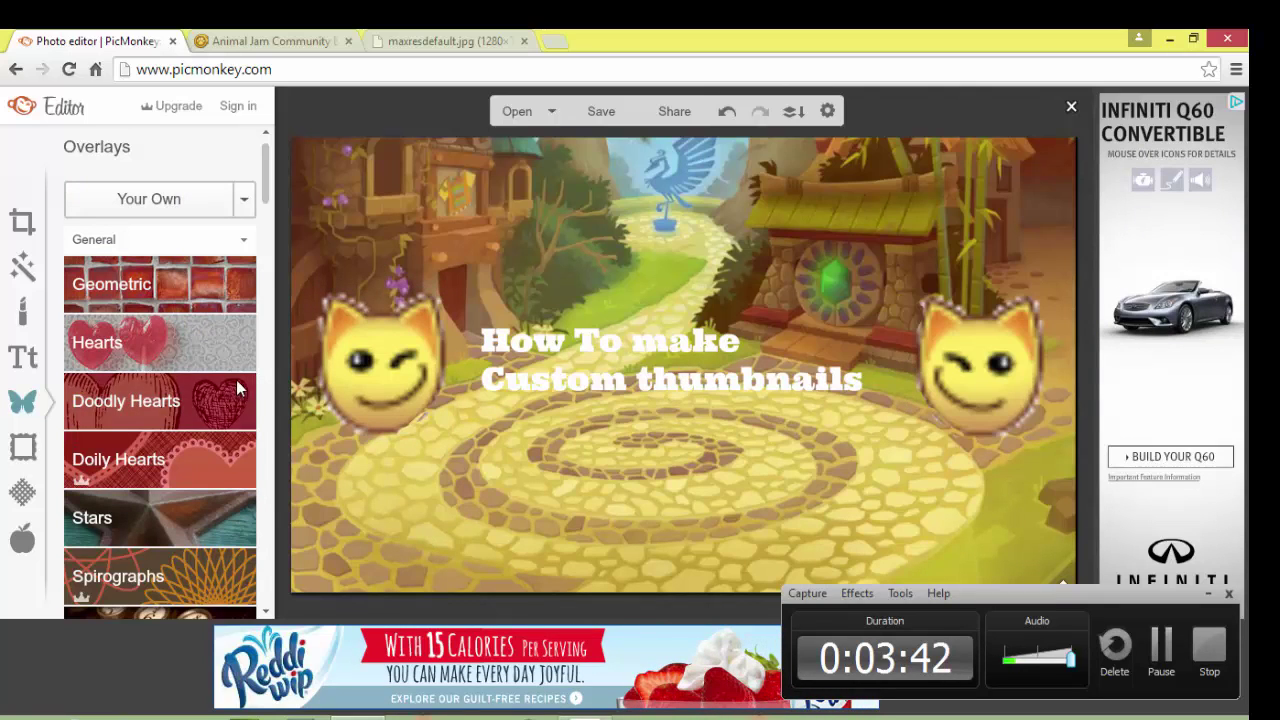
Add a solid red heart from the Hearts overlays, enlarge it and move it into place.
click(185, 352)
click(88, 395)
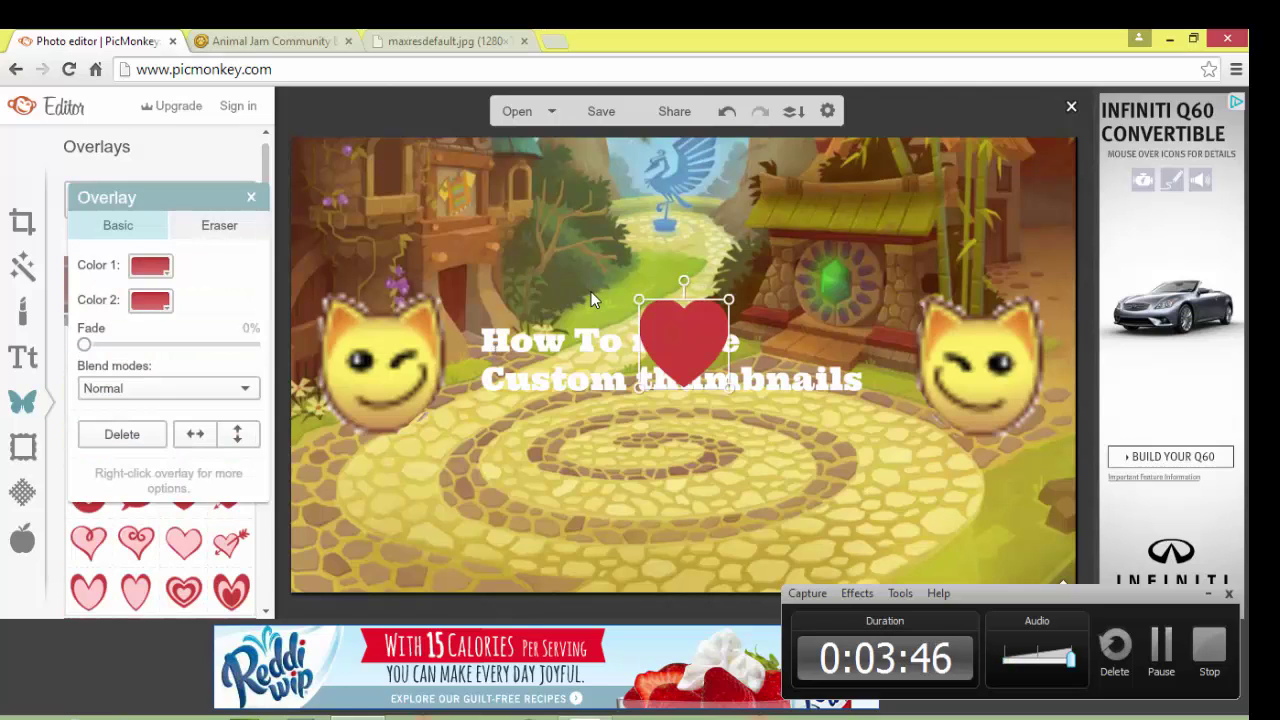
drag(639, 303, 398, 64)
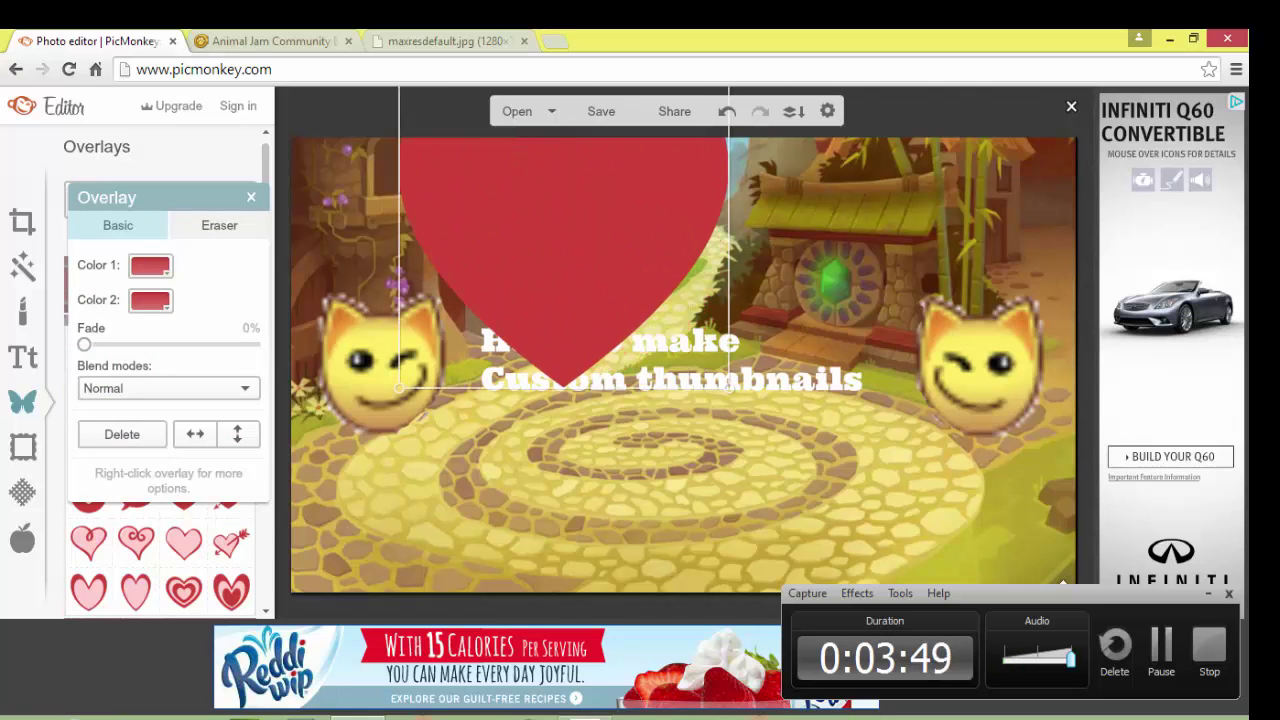
drag(451, 205, 631, 375)
Send the heart behind the title text and enlarge it centred between the cats.
right_click(631, 375)
click(722, 455)
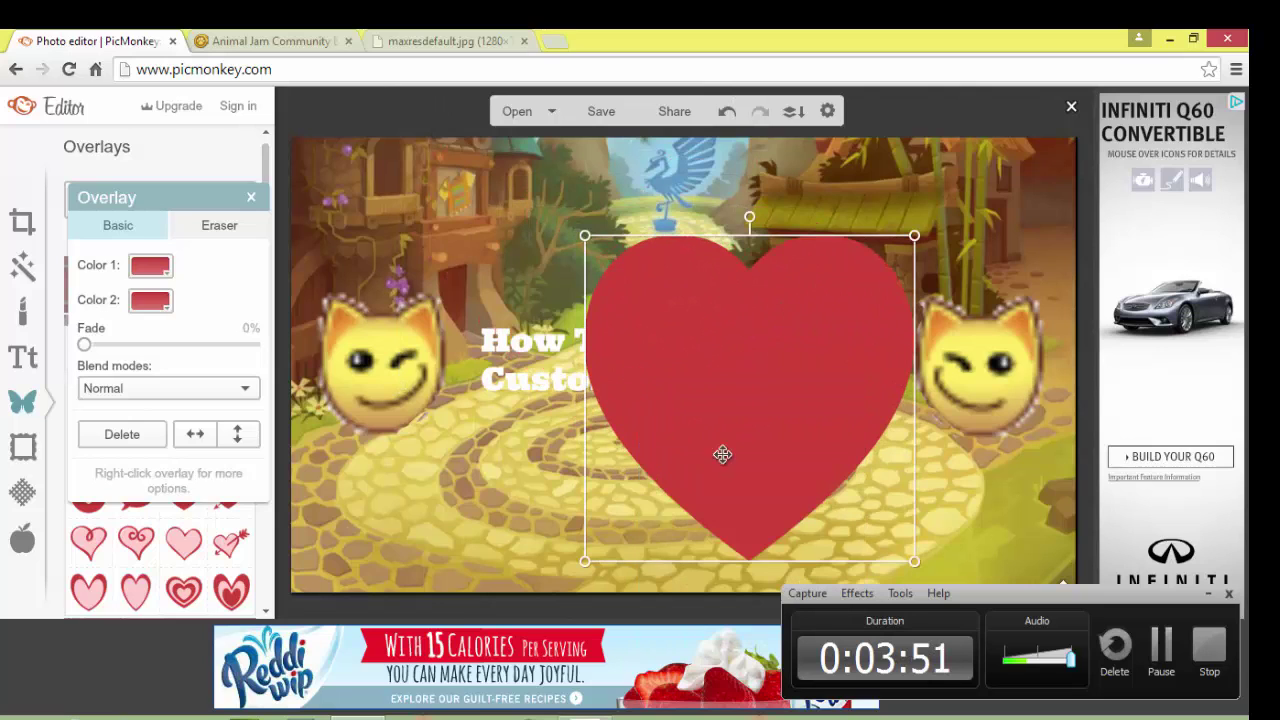
drag(719, 331, 617, 311)
right_click(617, 311)
click(677, 386)
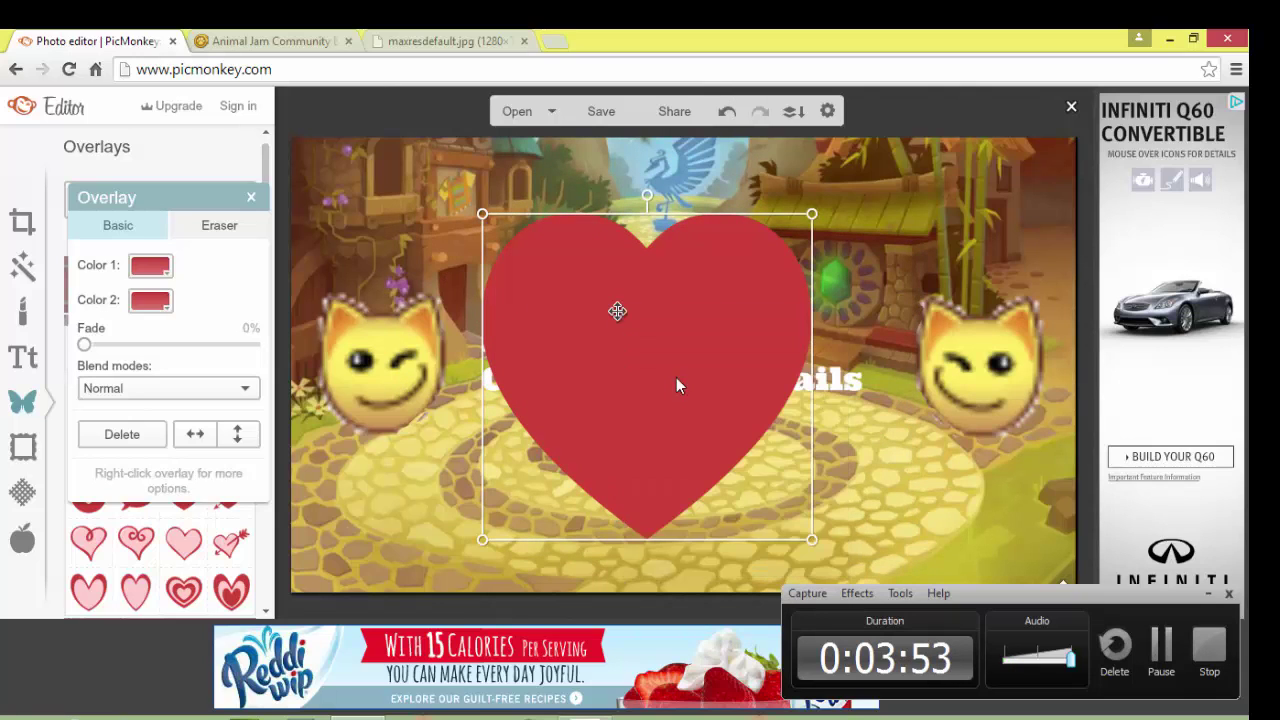
right_click(675, 380)
click(735, 424)
click(425, 485)
click(629, 425)
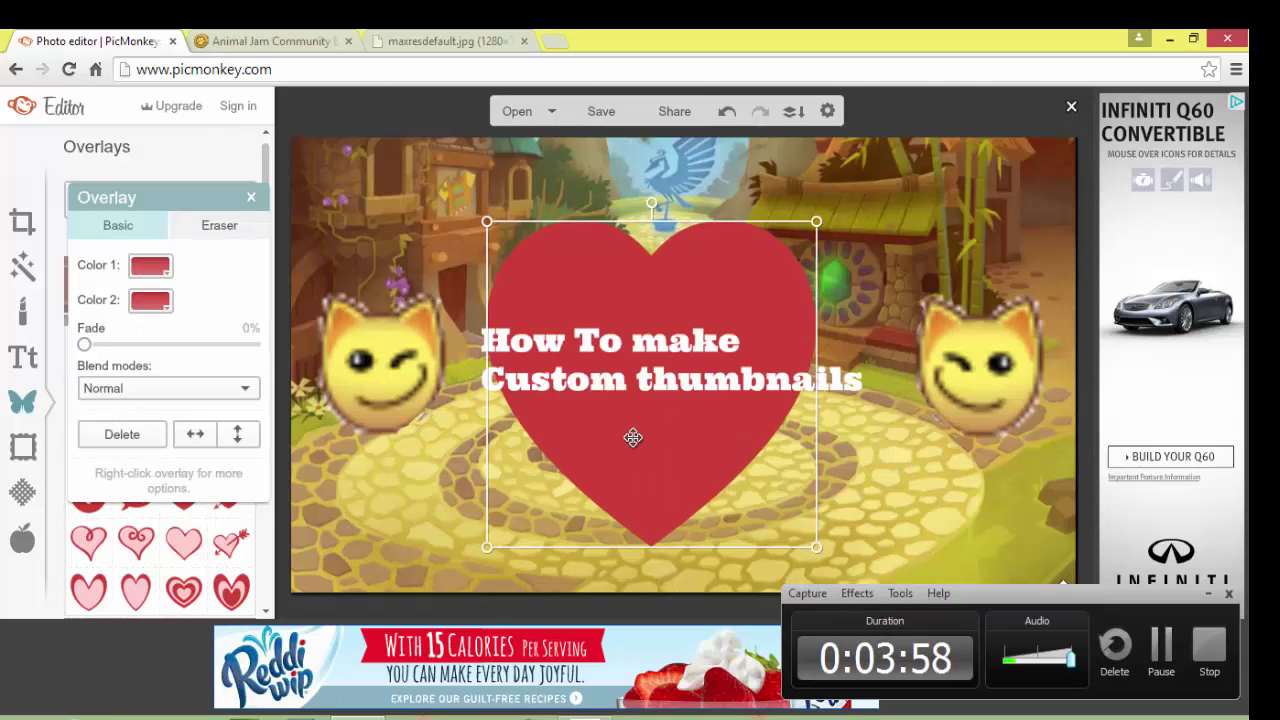
drag(818, 331, 895, 379)
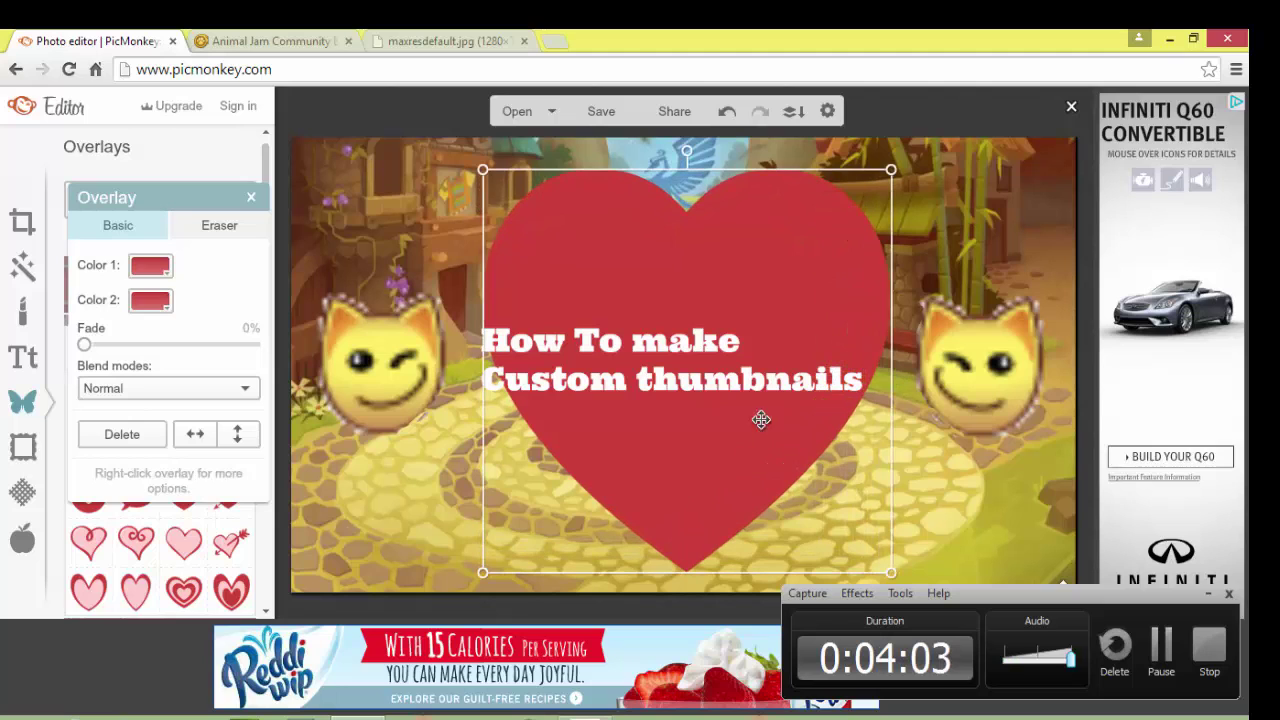